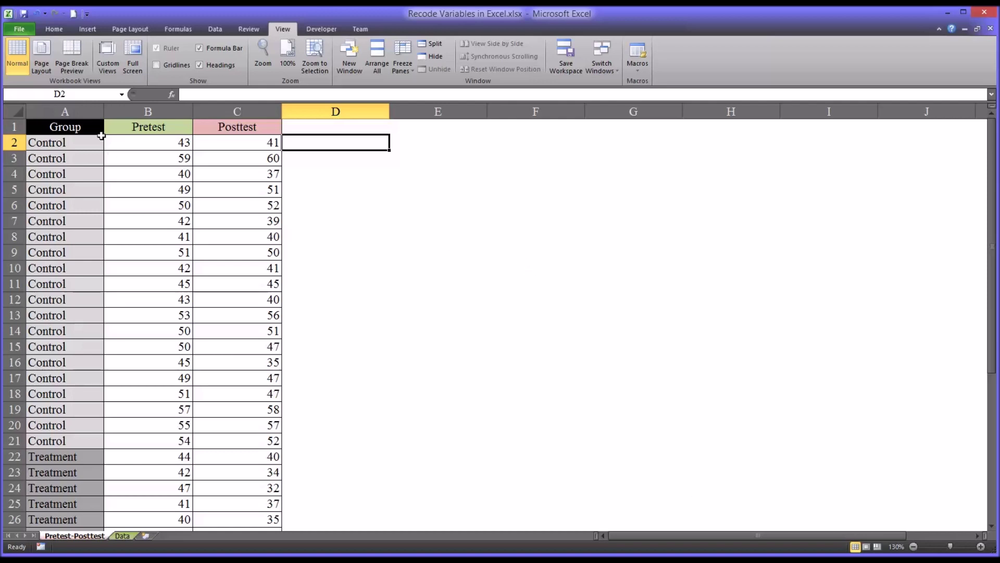
Look over the Group, Pretest and Posttest columns and the first Pretest scores.
left_click_drag(96, 127, 257, 140)
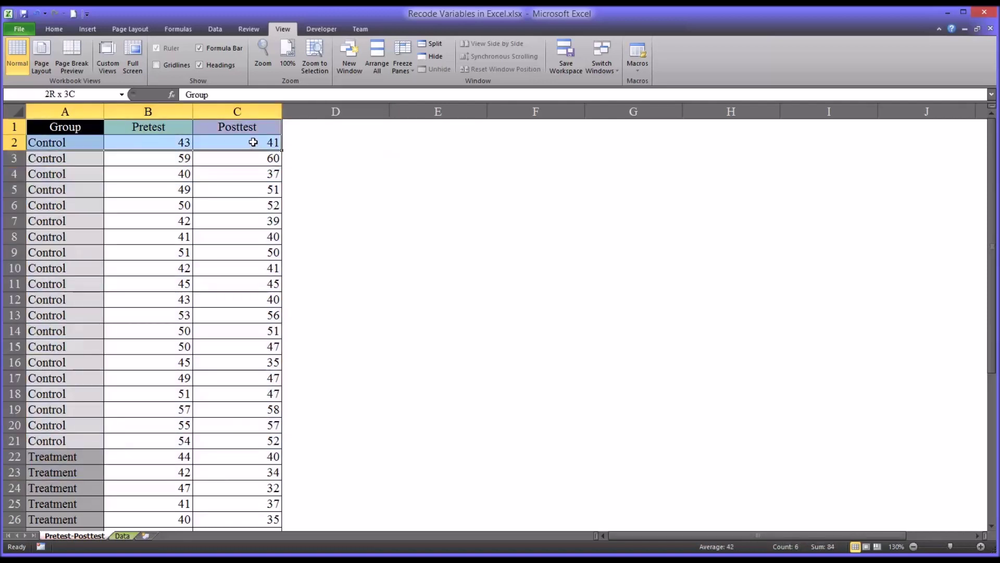
left_click(82, 112)
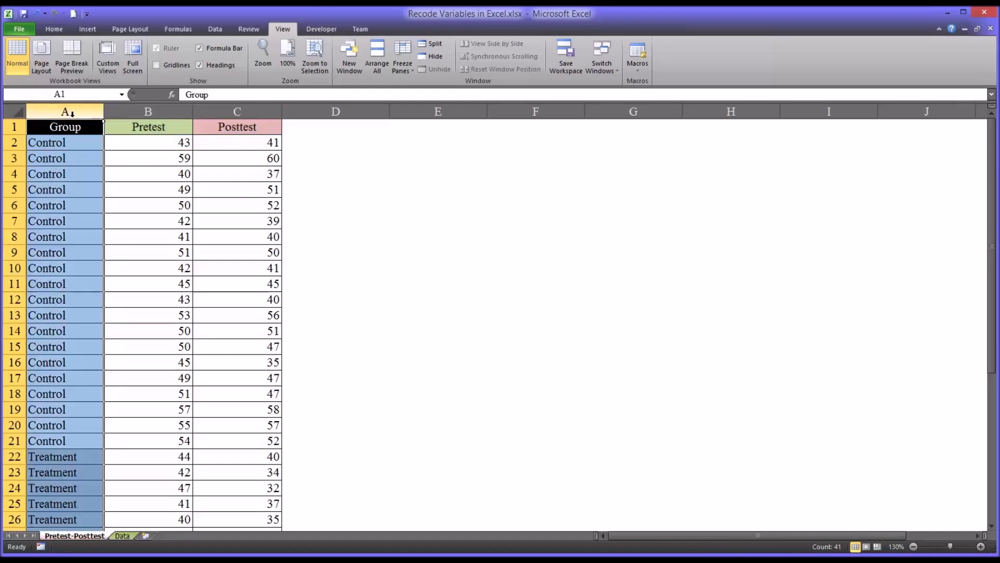
left_click(74, 142)
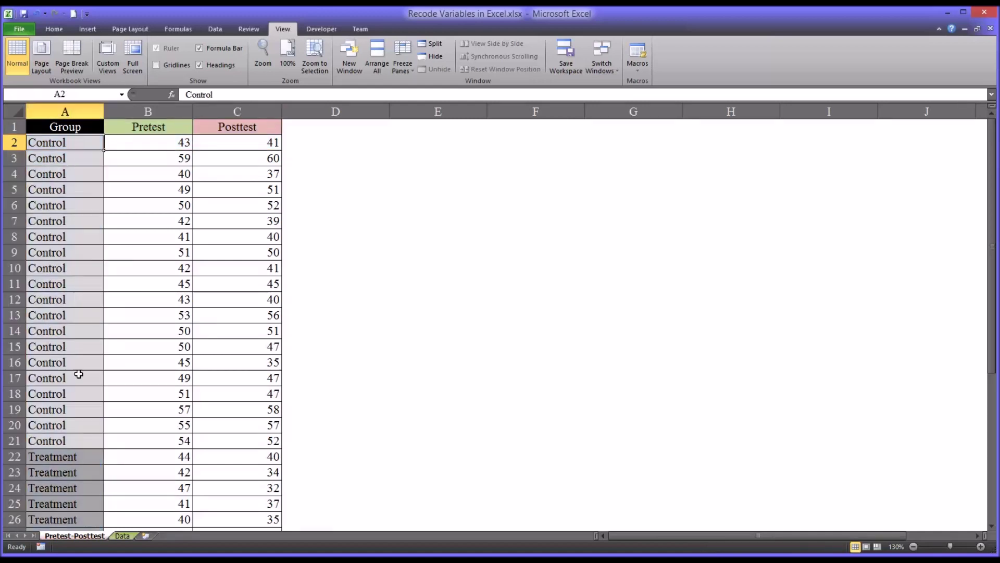
left_click(75, 457)
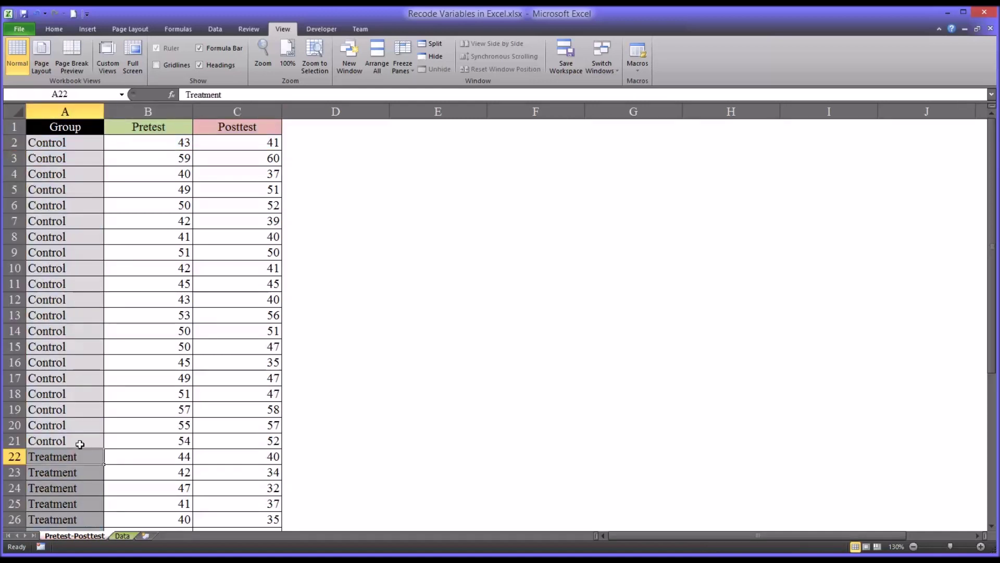
left_click(157, 112)
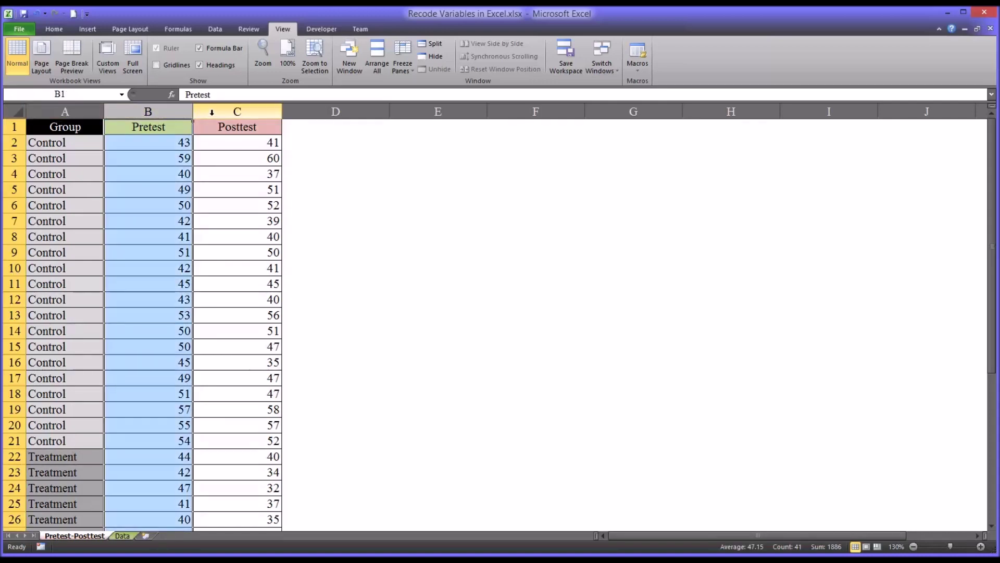
left_click(212, 112)
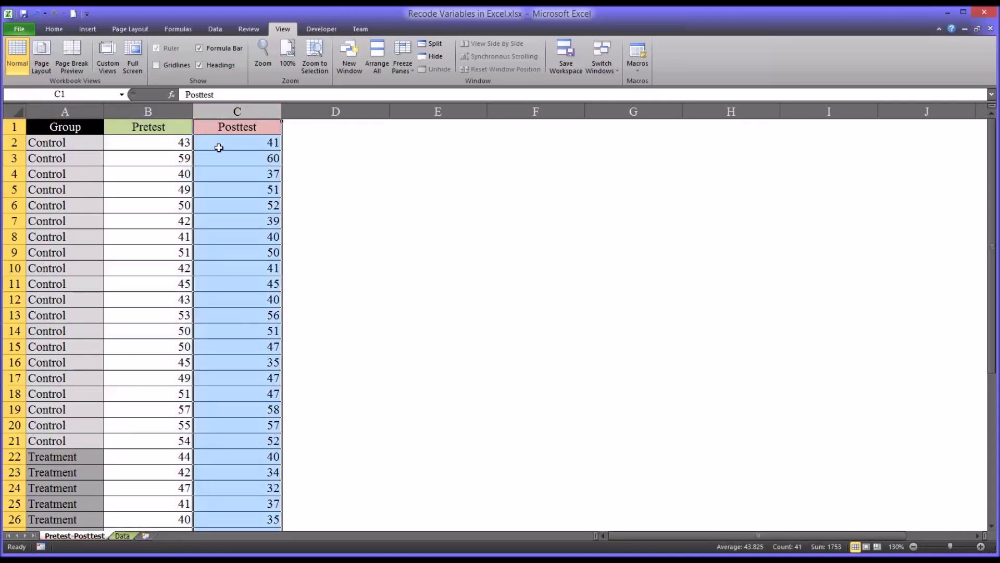
left_click(160, 112)
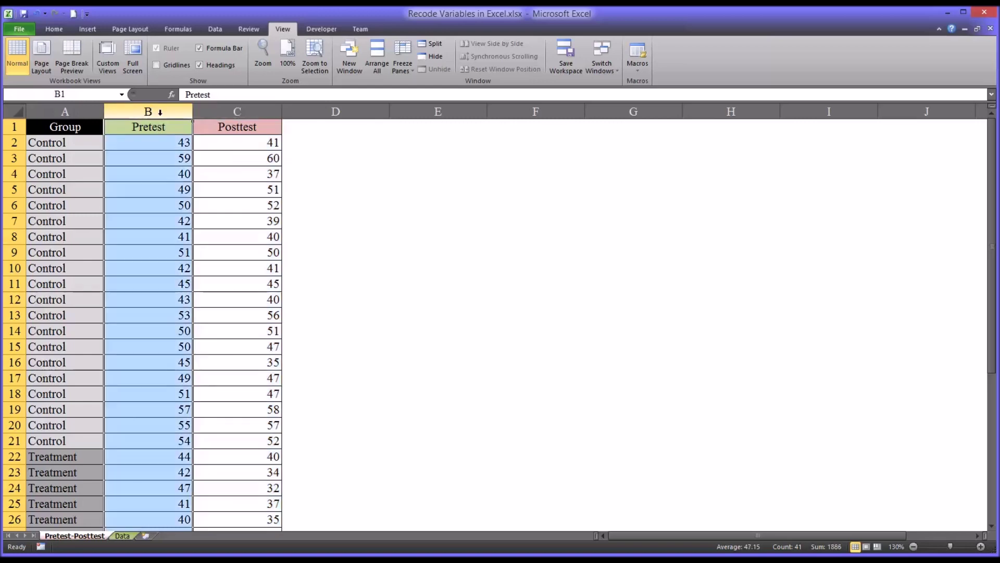
left_click(157, 147)
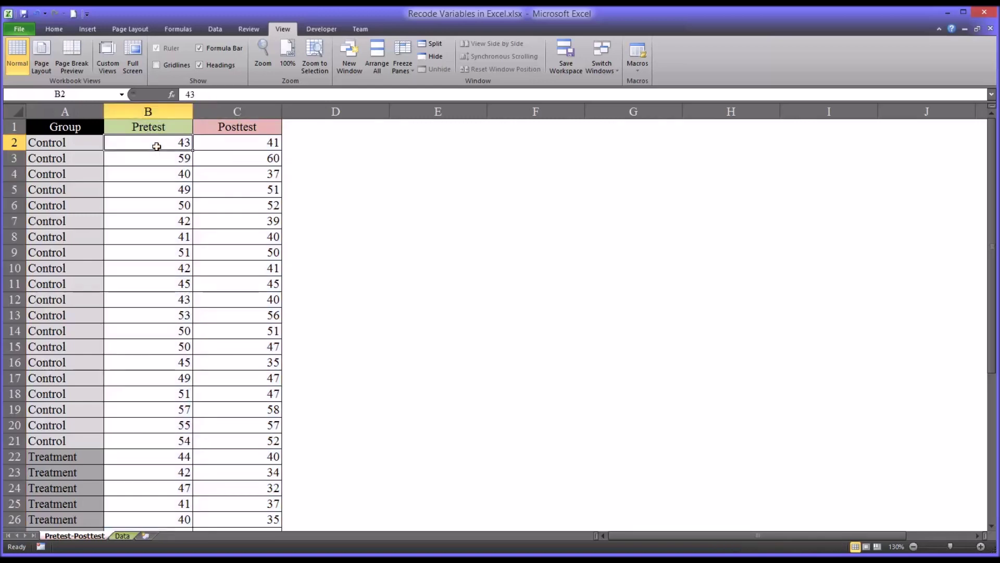
mouse_move(147, 144)
left_mouse_down()
mouse_move(146, 415)
mouse_move(167, 146)
left_mouse_up()
left_click(164, 112)
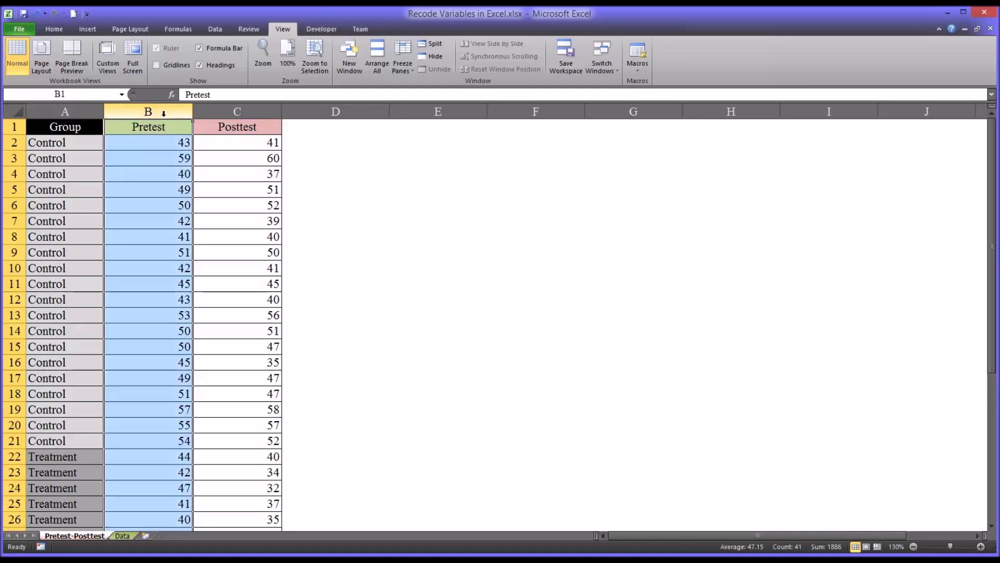
left_click(159, 146)
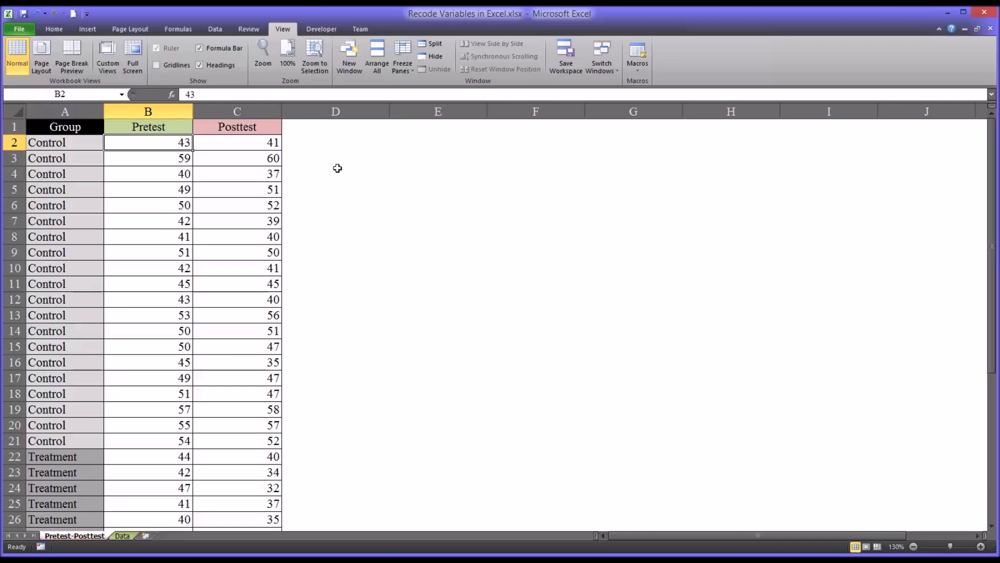
Find the lowest and highest Pretest scores with MIN and MAX formulas over the Pretest column.
left_click(177, 125)
key("ctrl+shift+Down")
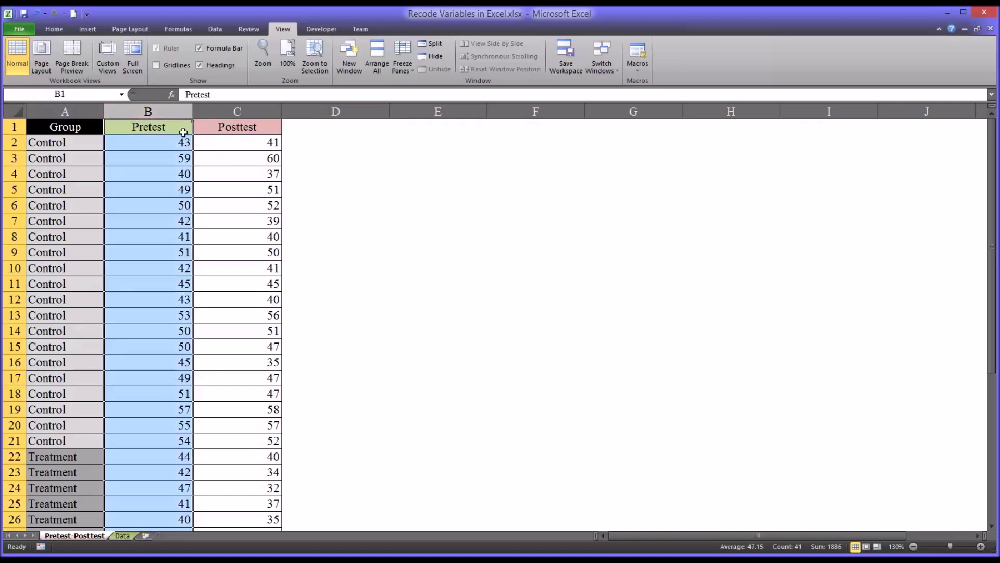
left_click(339, 164)
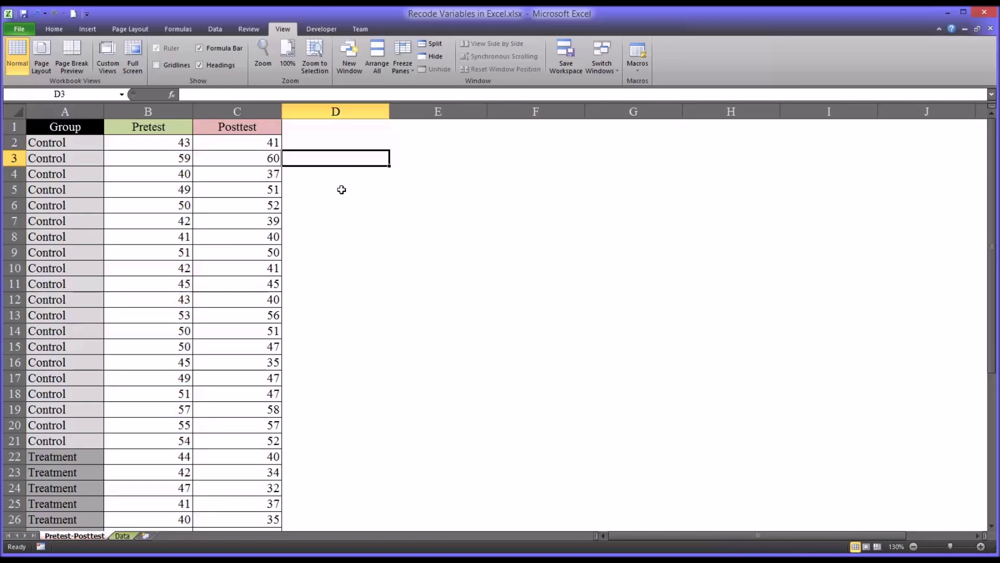
type("=")
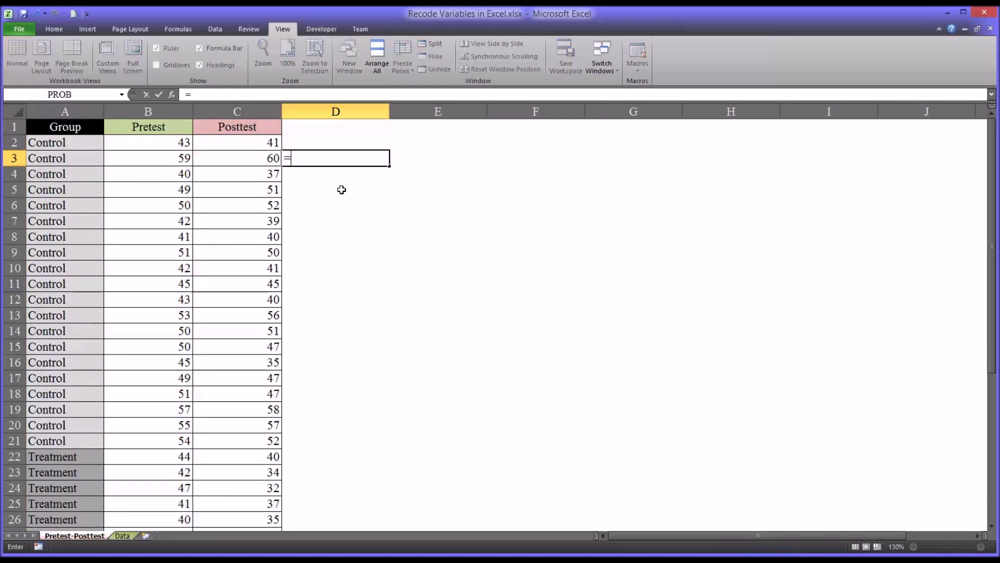
type("min(")
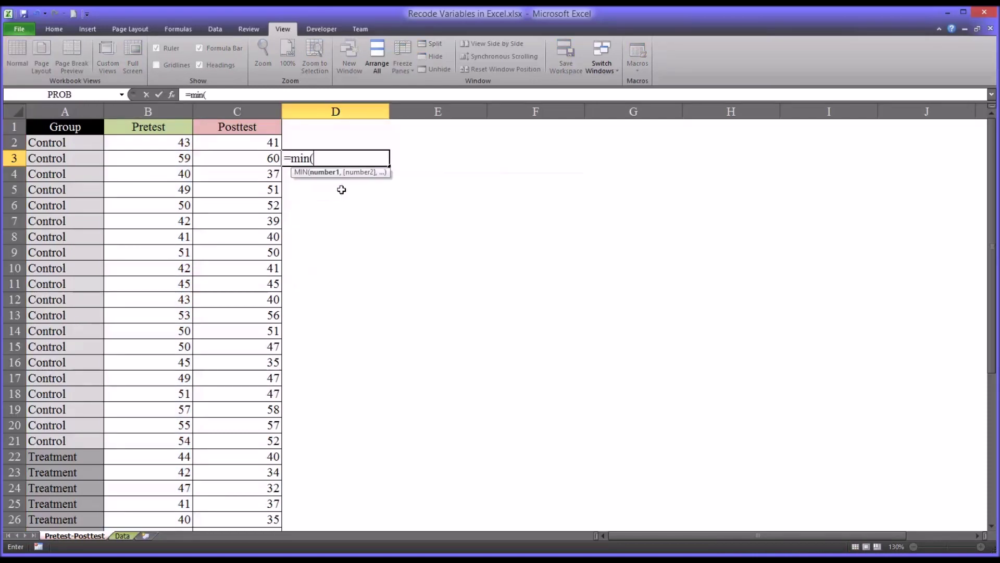
left_click(148, 111)
key("Return")
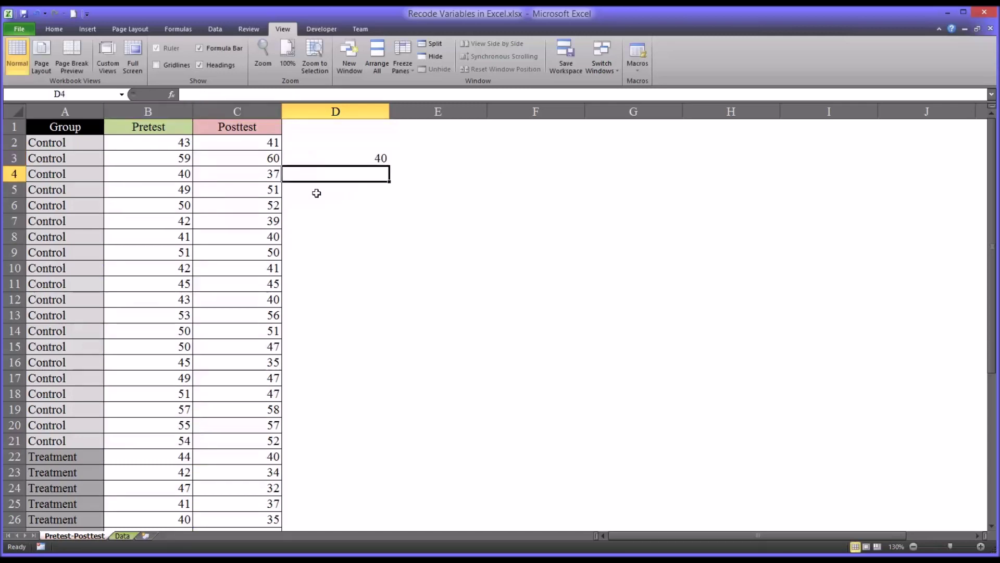
left_click(332, 160)
left_click(313, 178)
type("=max(")
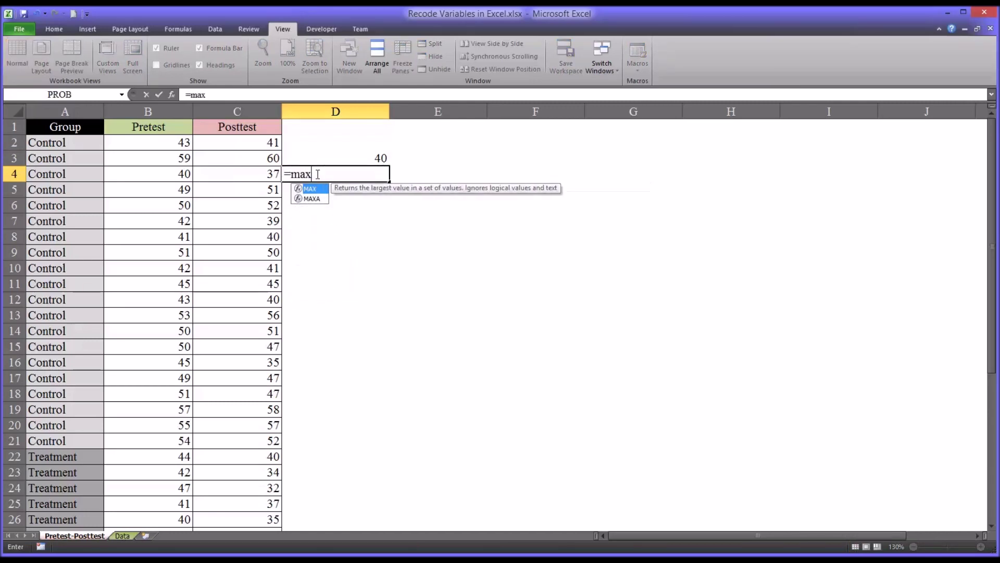
left_click(163, 107)
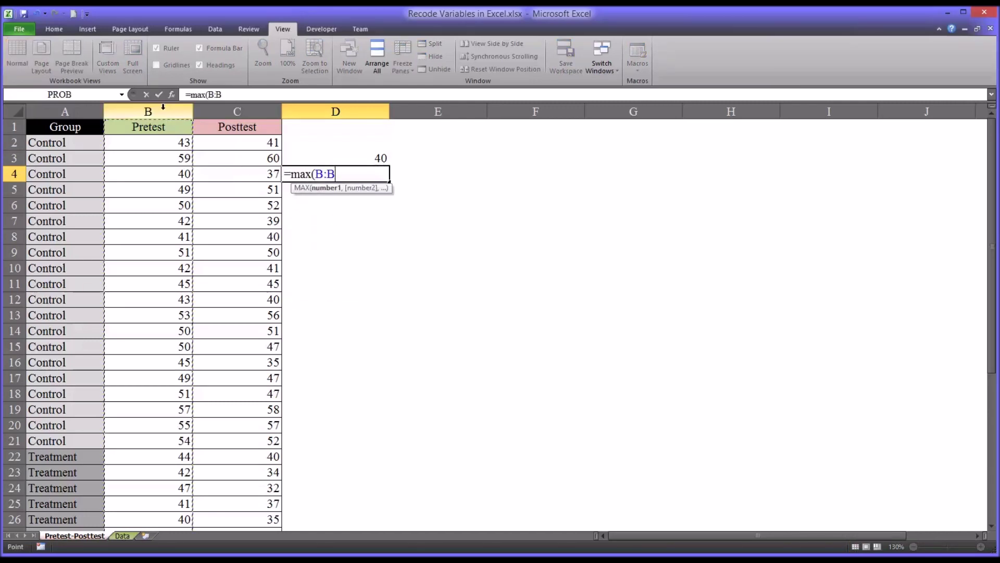
key("Return")
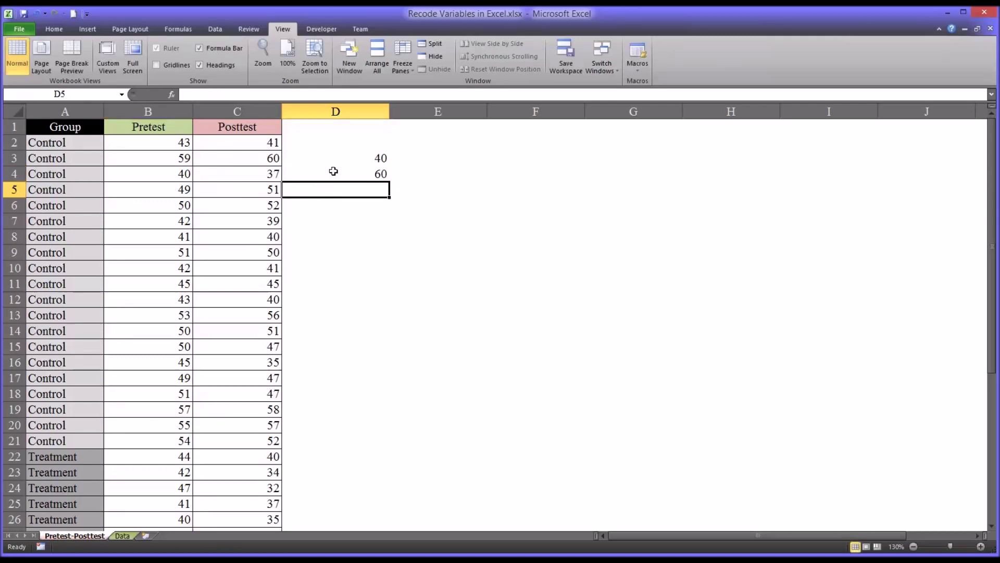
Check the MIN formula, then delete the temporary minimum and maximum results.
left_click_drag(330, 158, 325, 173)
left_click(323, 161)
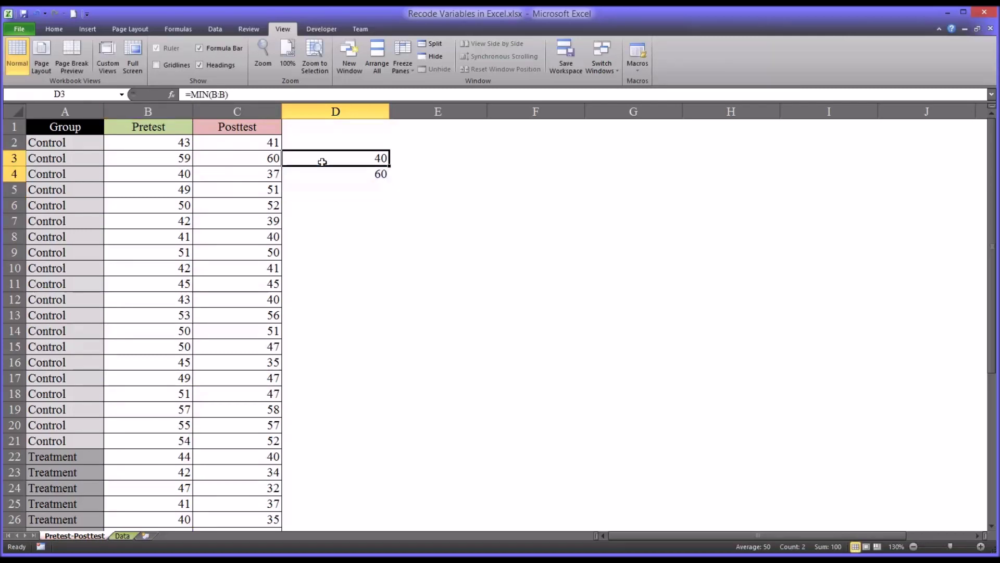
left_click(155, 112)
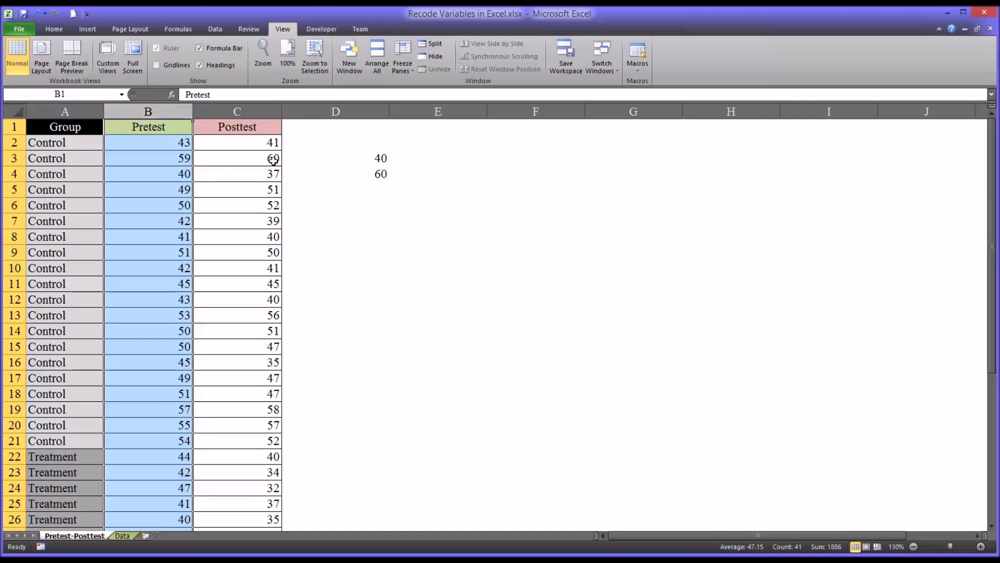
left_click_drag(315, 158, 315, 166)
key("Delete")
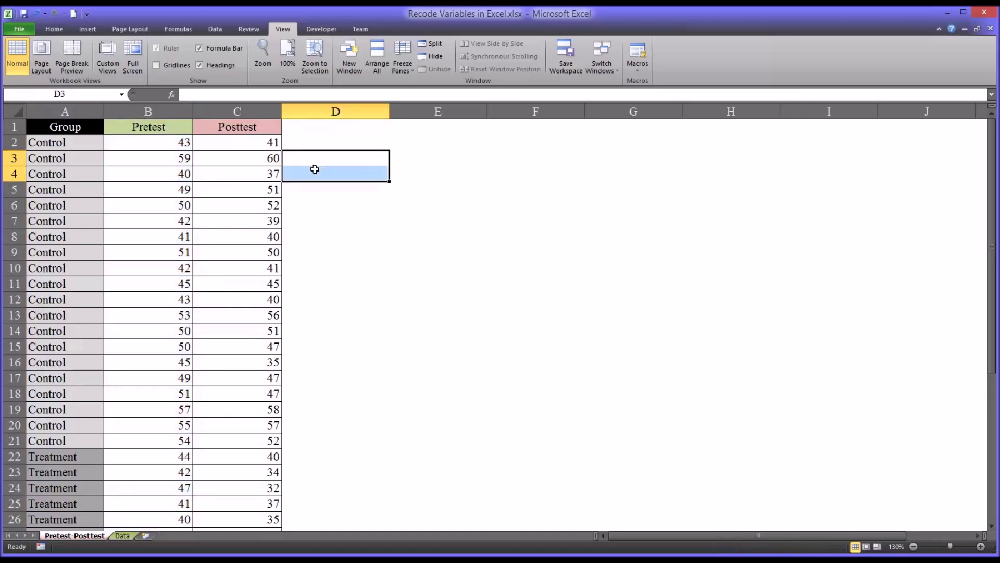
left_click(307, 146)
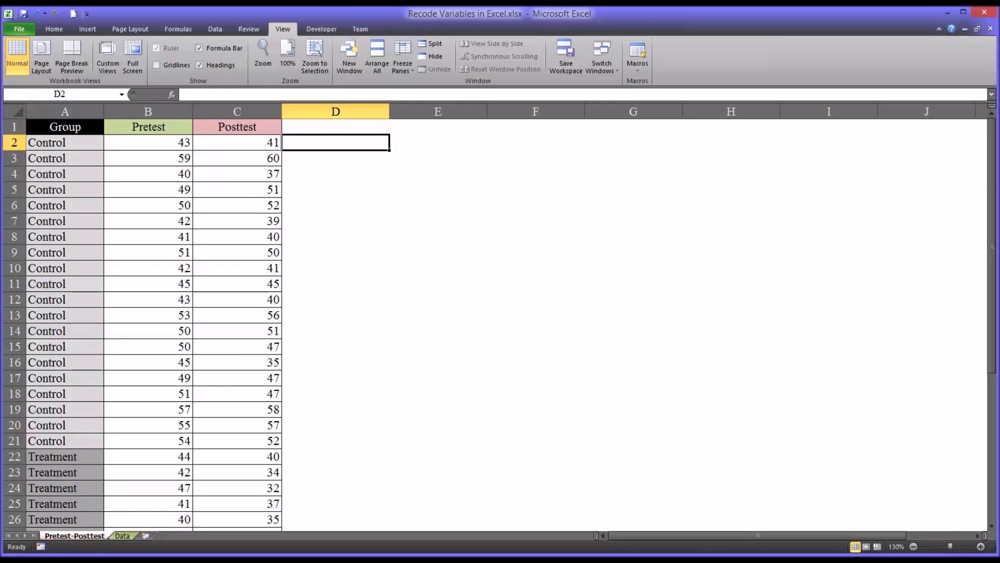
On the Data sheet, enter 40 and 41 in A1:A2 and fill the series to 60.
left_click(121, 535)
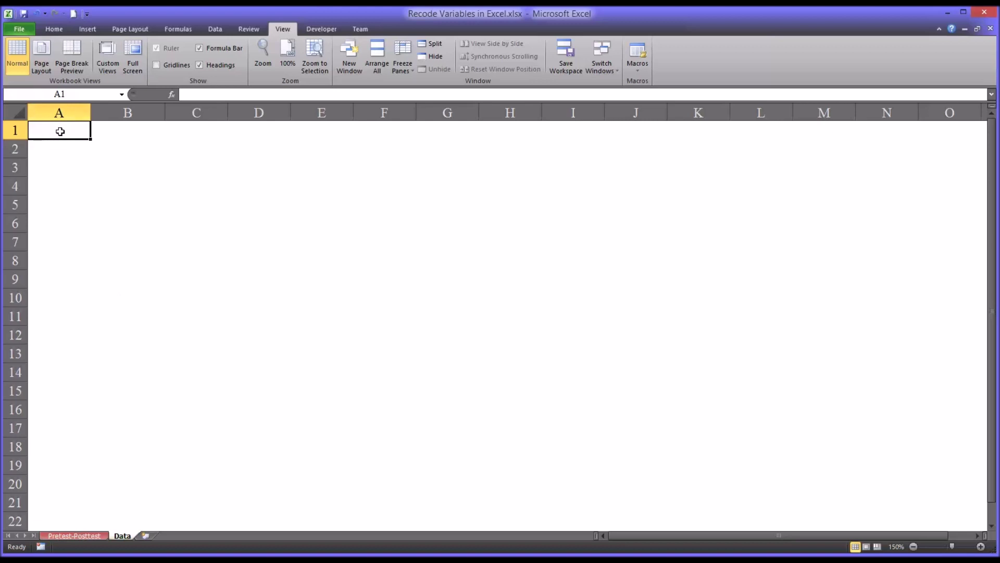
type("40")
key("Return")
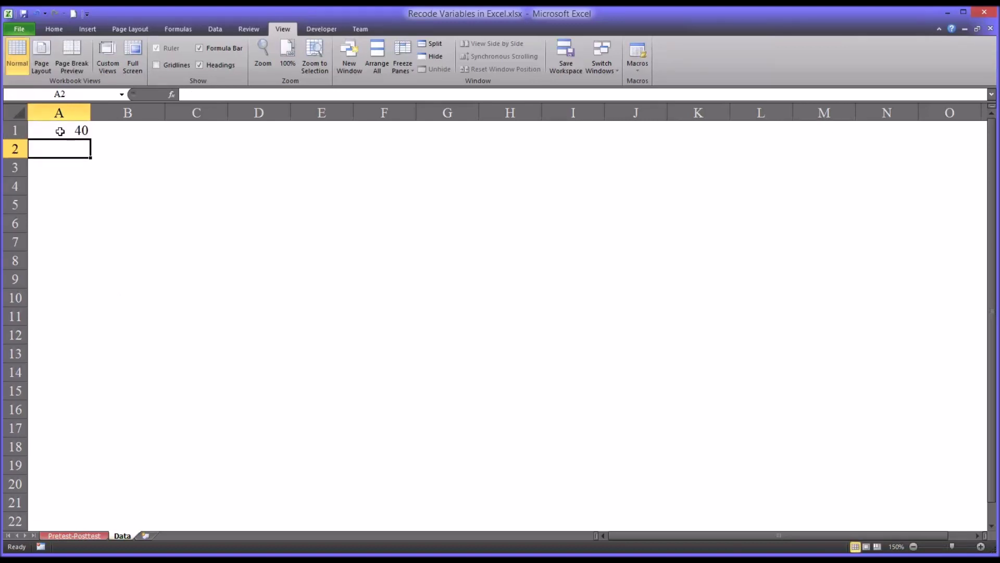
type("41")
key("Return")
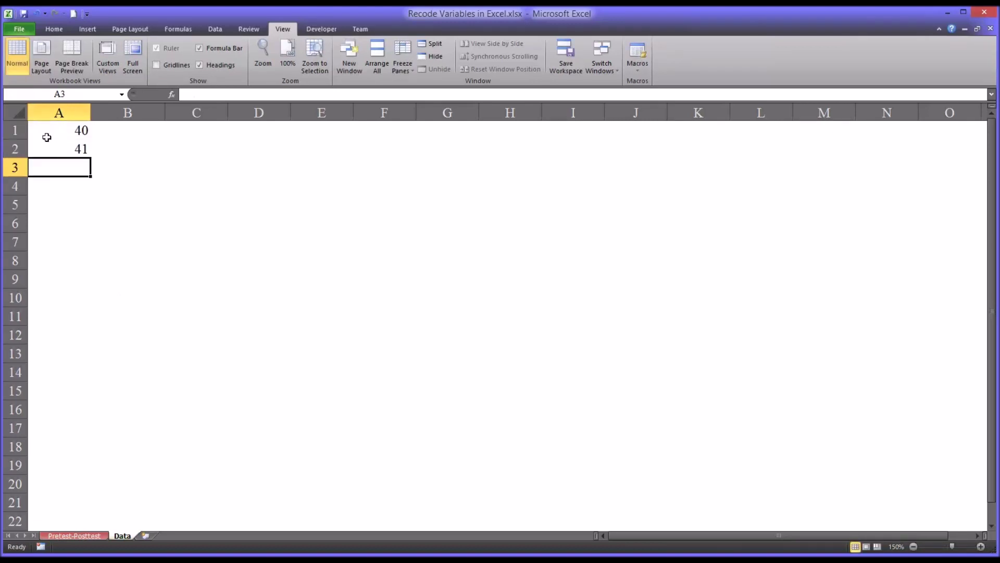
left_click(54, 151)
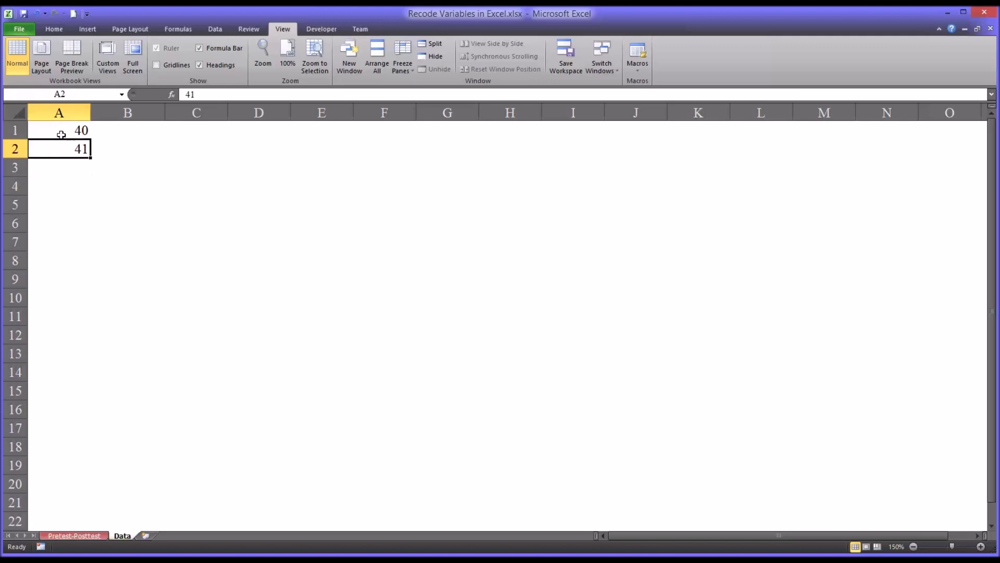
left_click_drag(62, 132, 76, 513)
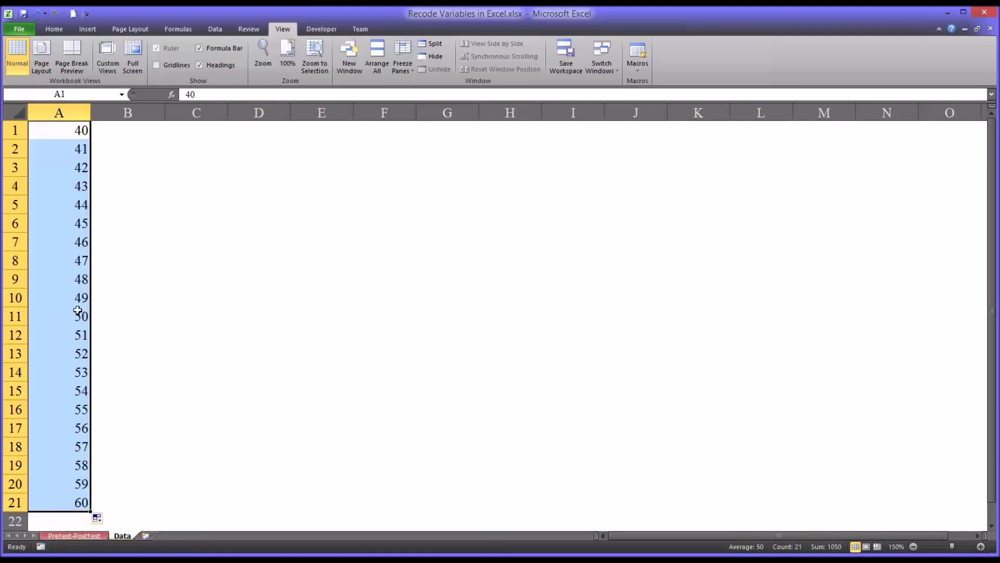
mouse_move(74, 136)
left_mouse_down()
mouse_move(62, 151)
mouse_move(73, 503)
mouse_move(78, 114)
mouse_move(64, 129)
left_mouse_up()
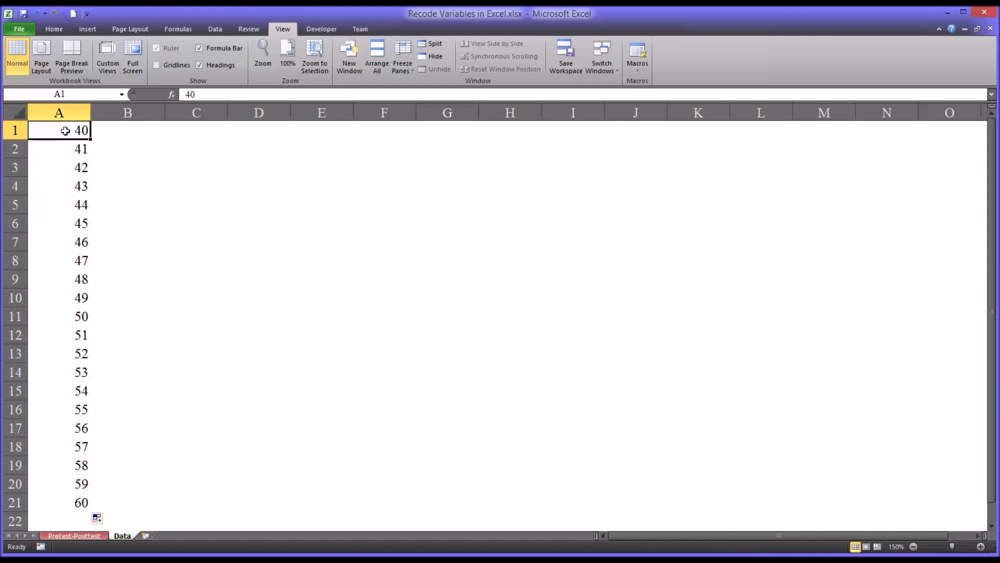
left_click(59, 113)
left_click(65, 132)
left_click(123, 135)
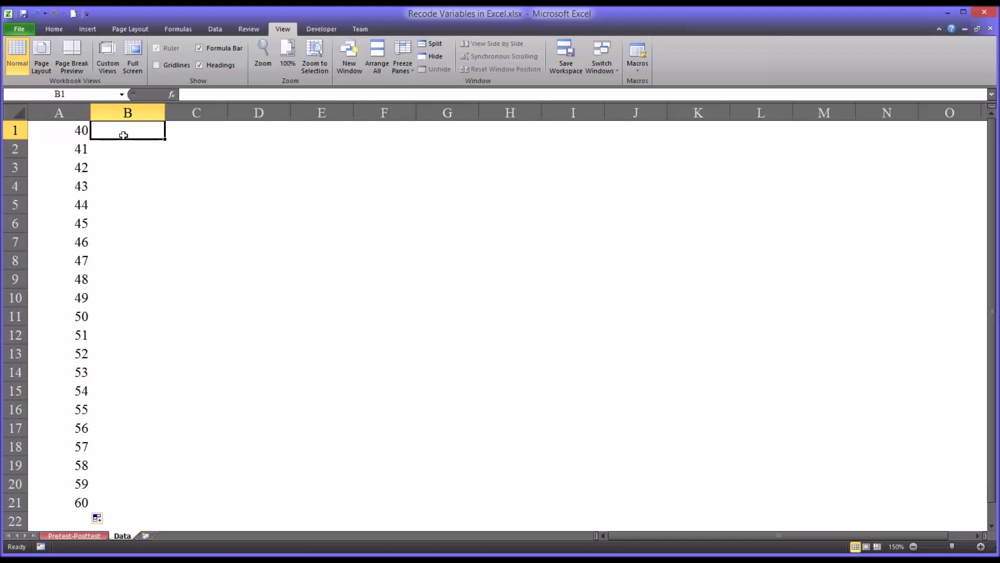
type("1")
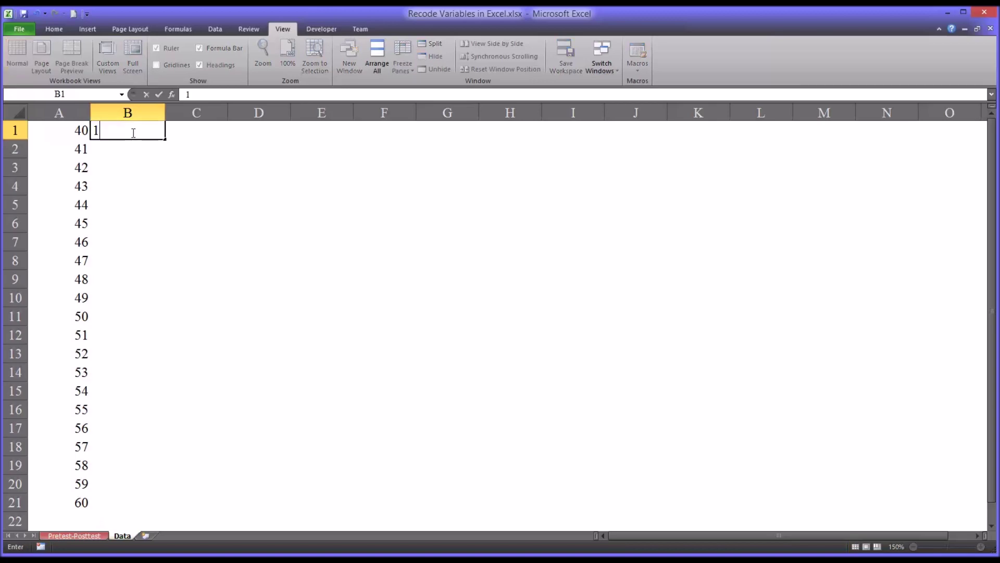
key("Return")
type("2")
key("Return")
key("Up")
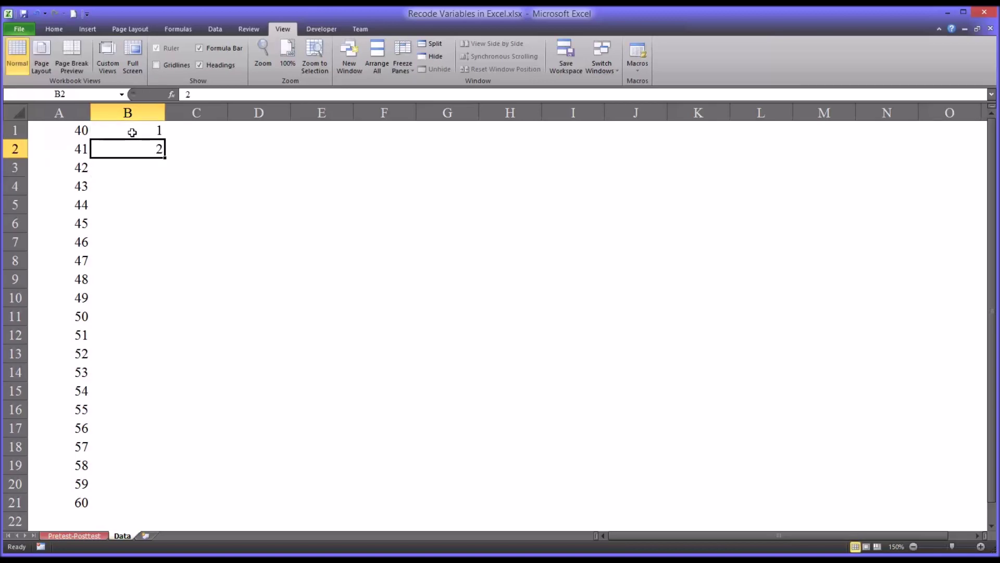
left_click_drag(134, 129, 127, 510)
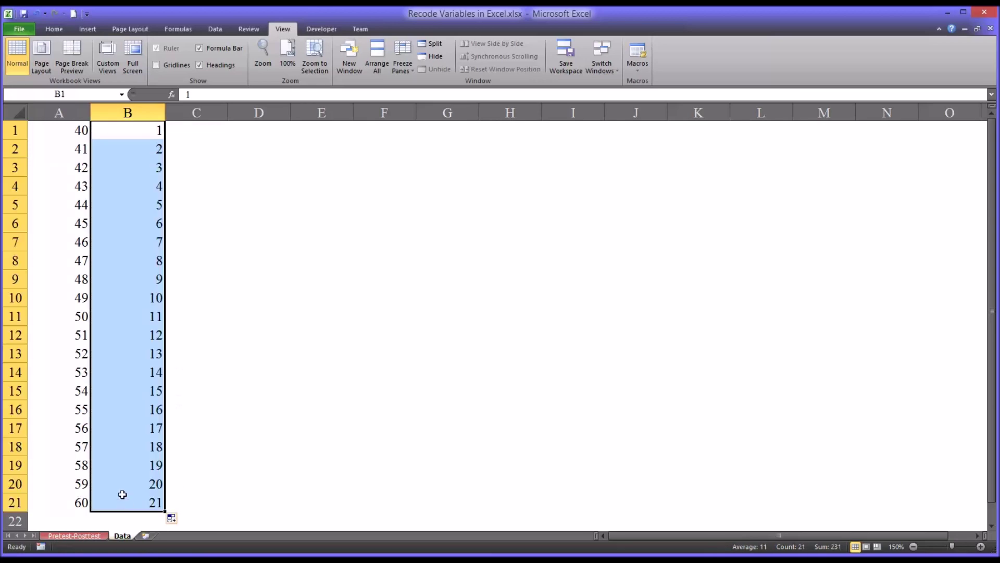
left_click(127, 506)
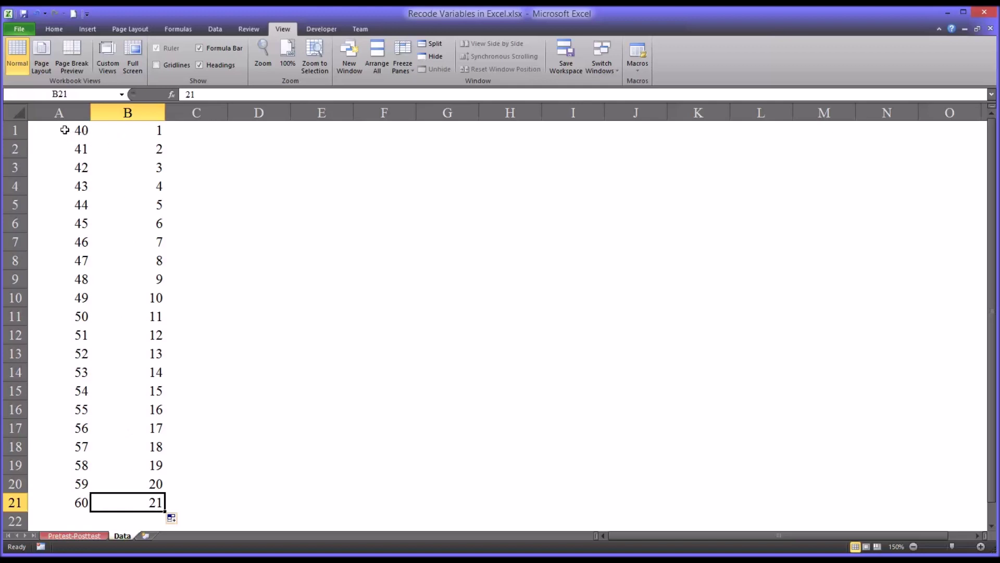
left_click_drag(64, 130, 73, 501)
left_click(136, 134)
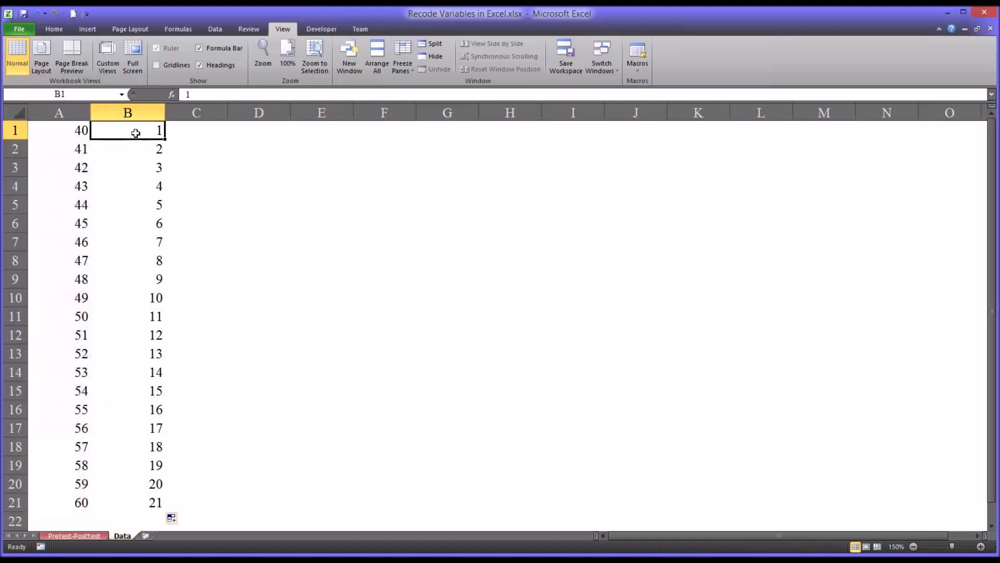
left_click_drag(135, 133, 140, 502)
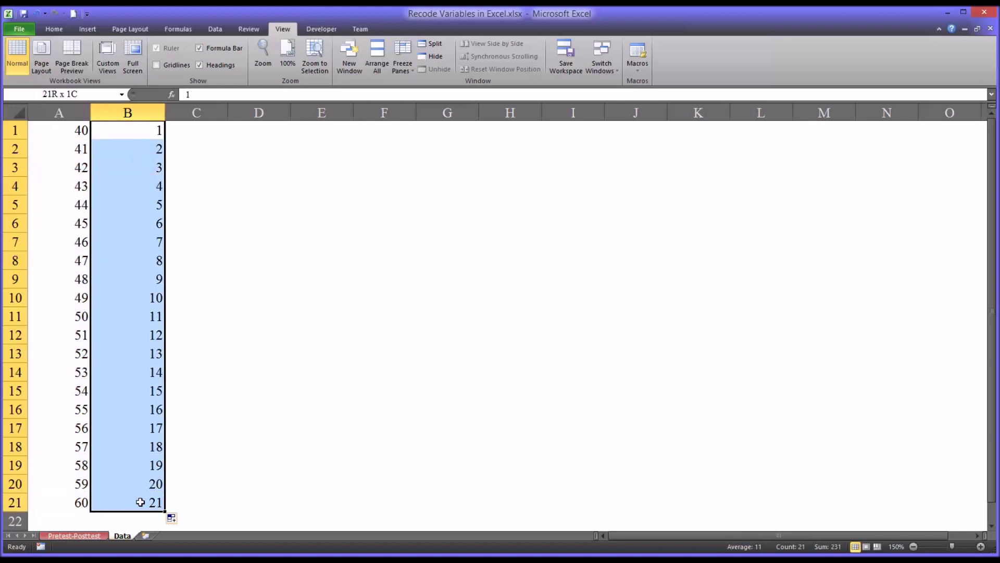
left_click_drag(140, 502, 140, 502)
left_click(59, 131)
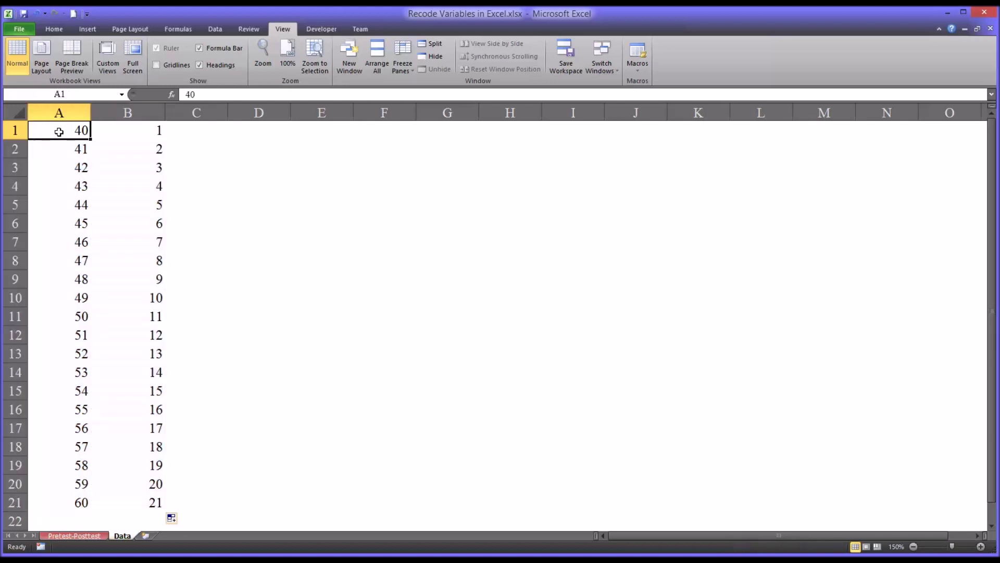
left_click(61, 114)
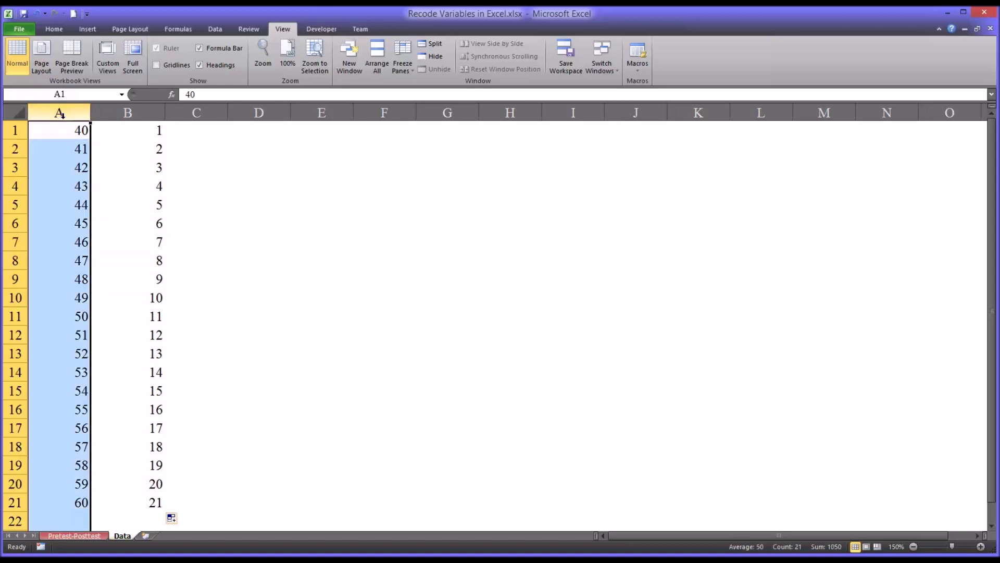
left_click(66, 134)
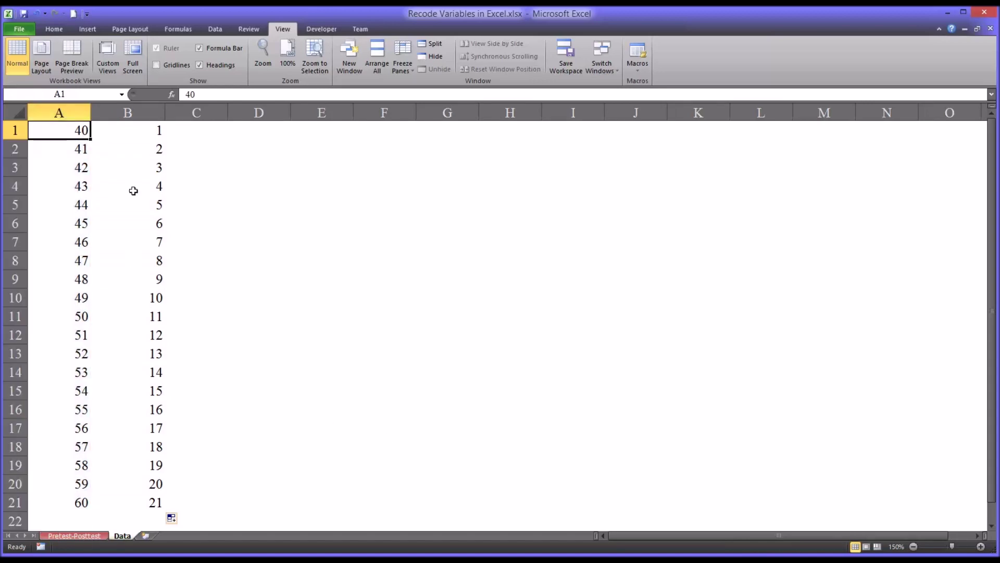
left_click(127, 111)
left_click(127, 134)
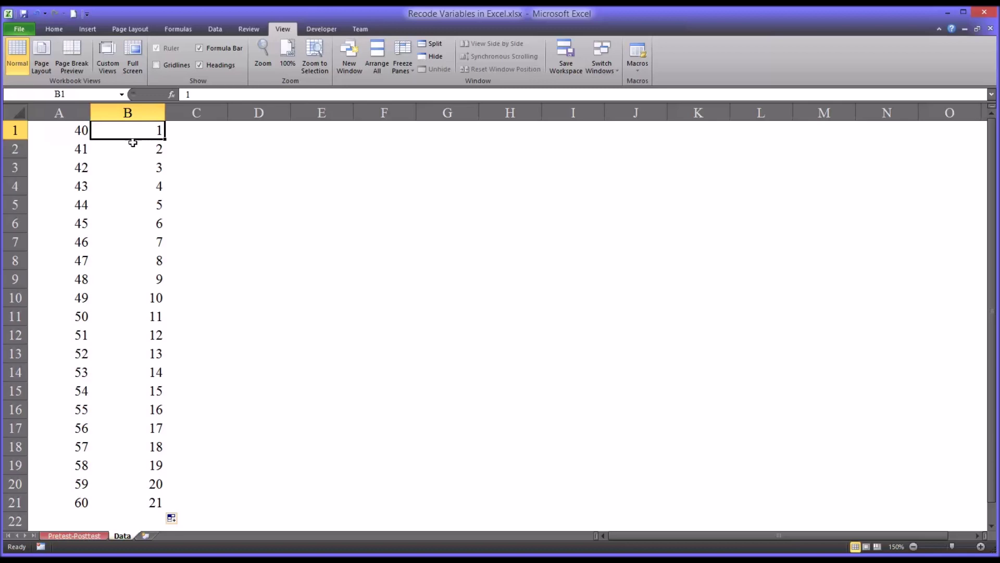
Apply All Borders to B1:D41 on the Pretest-Posttest sheet, covering the empty column D.
left_click(81, 537)
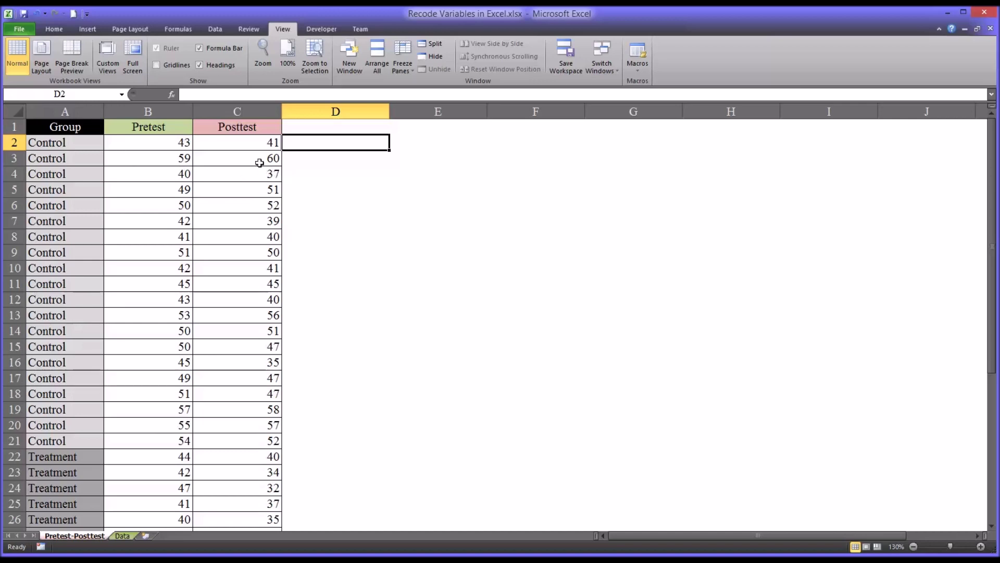
left_click(318, 127)
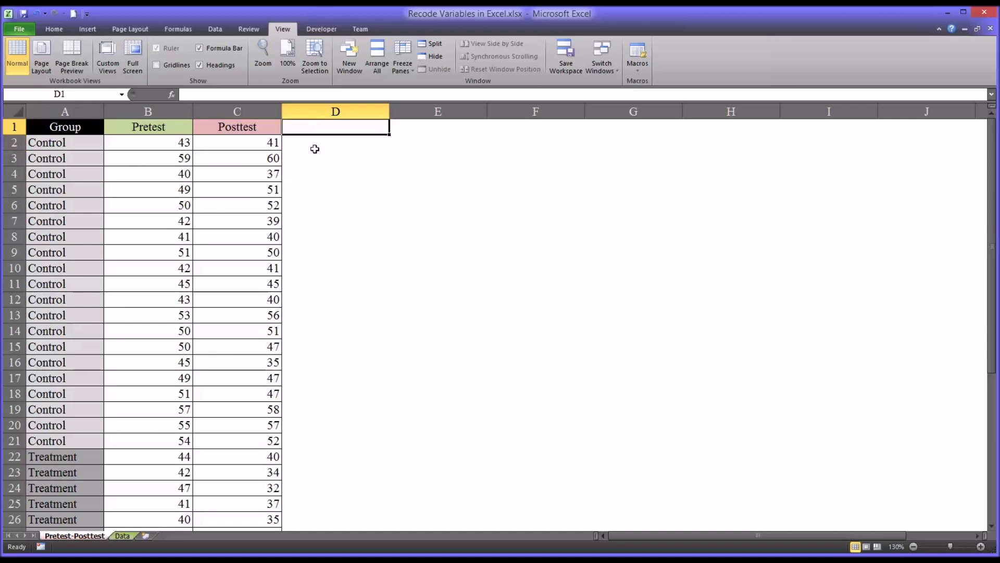
left_click_drag(166, 130, 357, 489)
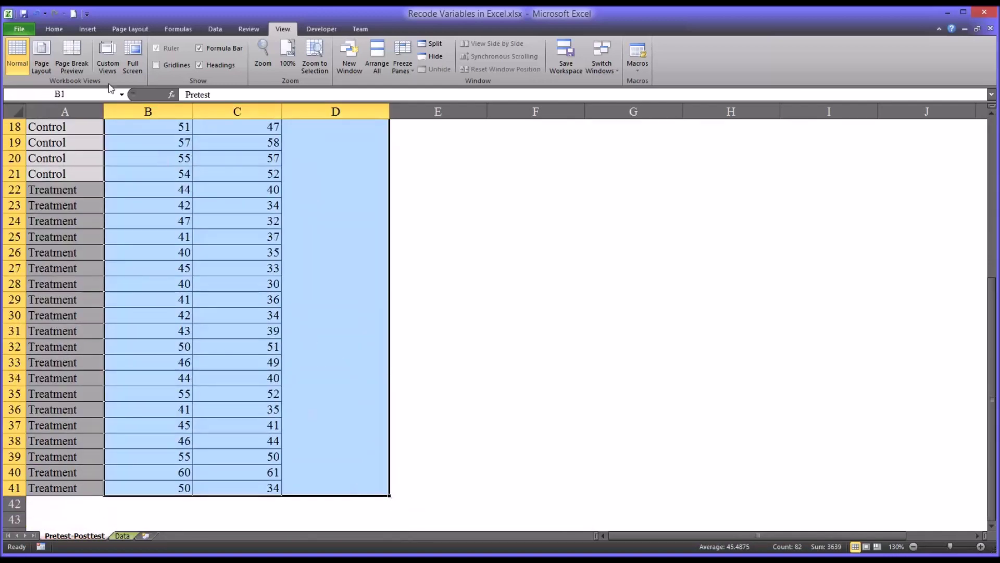
left_click(61, 32)
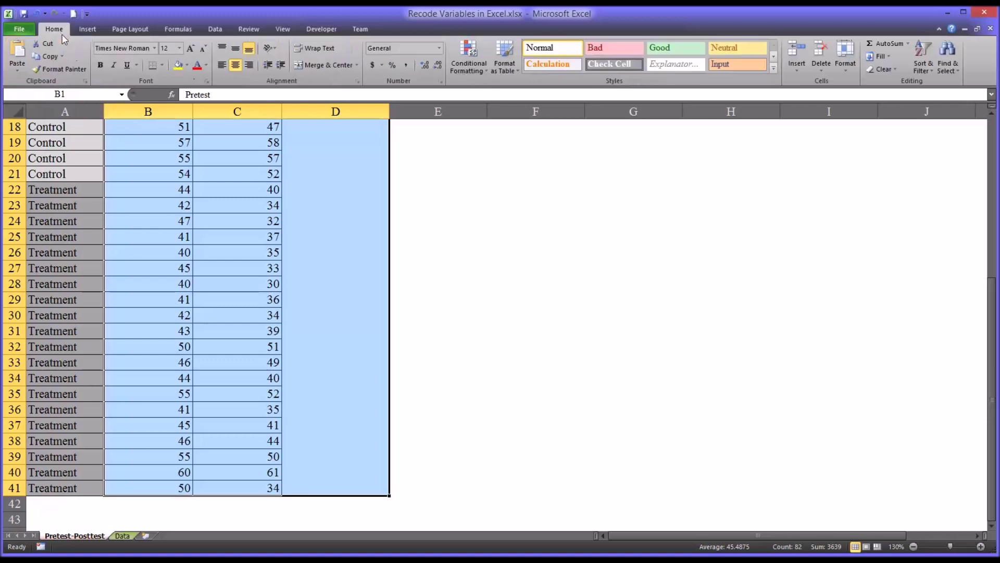
left_click(162, 65)
left_click(177, 157)
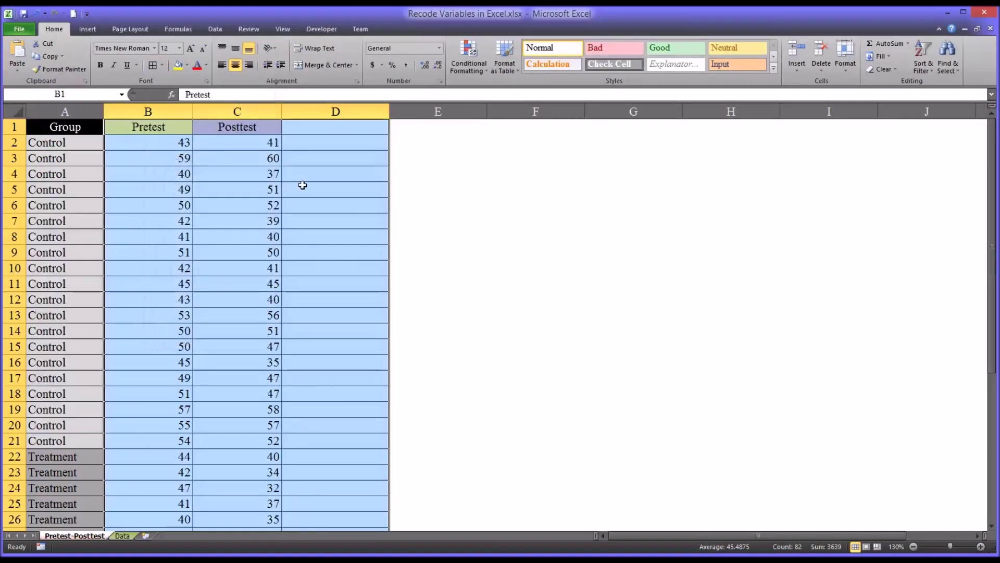
left_click(303, 185)
left_click(305, 130)
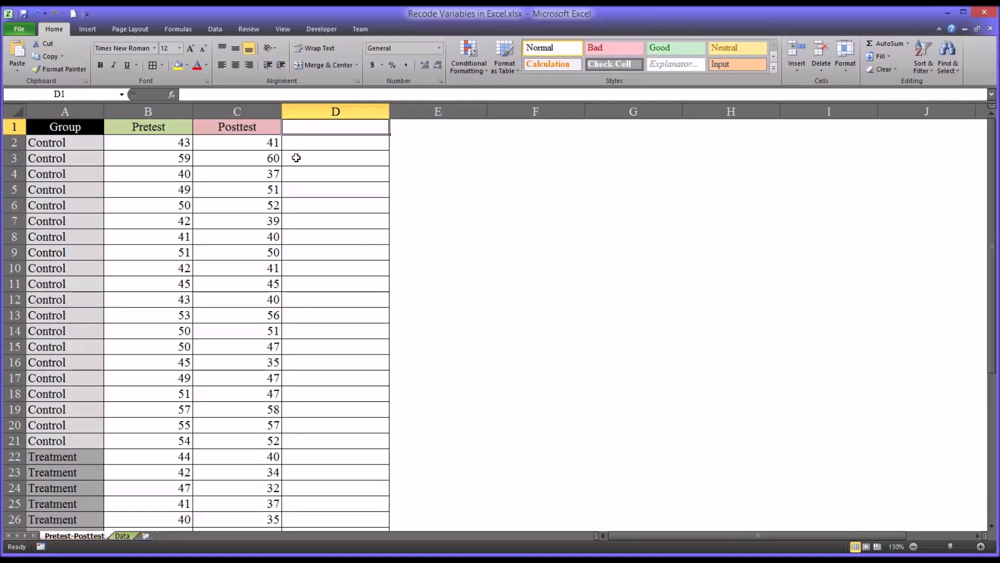
Enter Pretest_Recode in D1, centre it with a light orange fill, and narrow column D.
type("Pre")
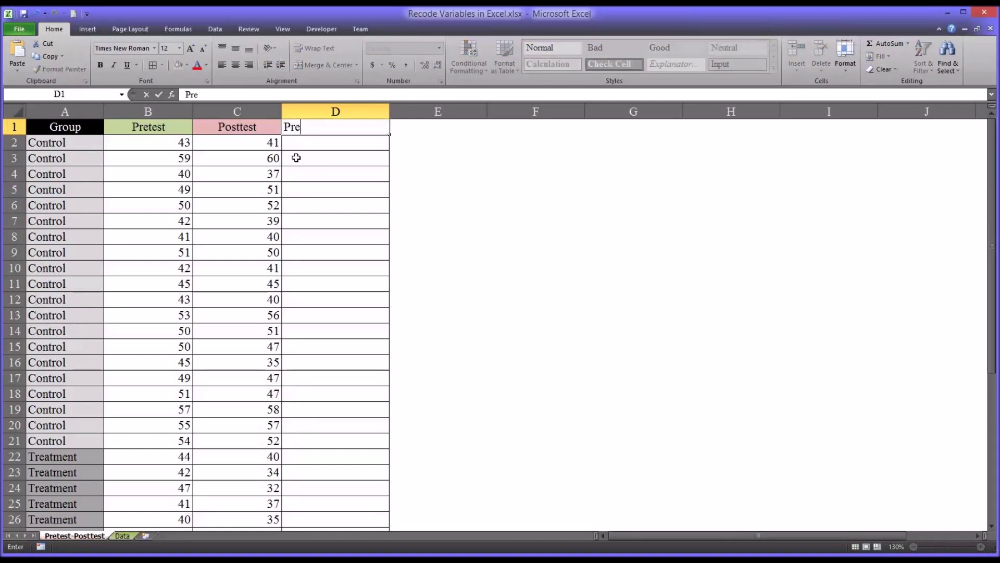
type("test_Recode")
key("Return")
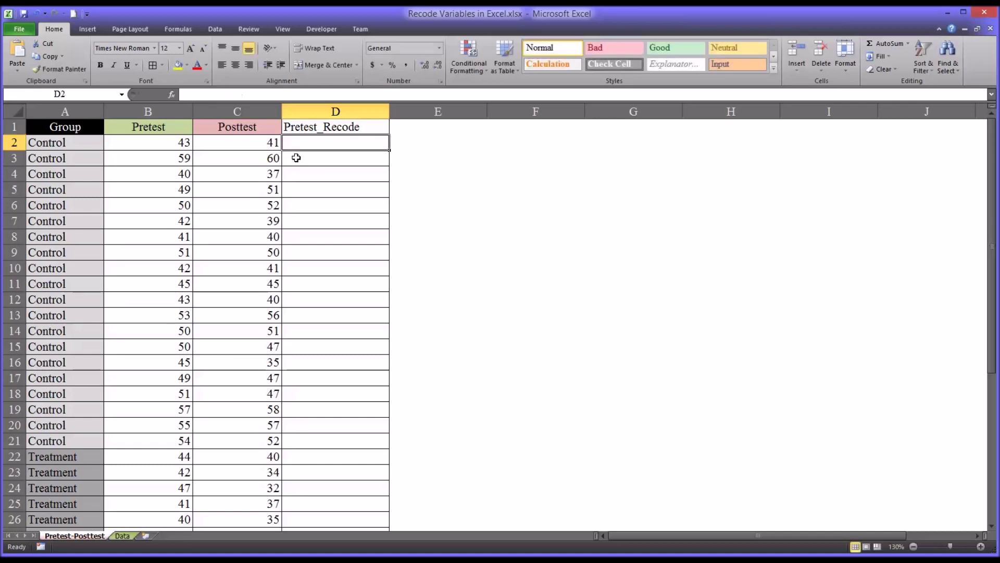
key("Up")
left_click(236, 64)
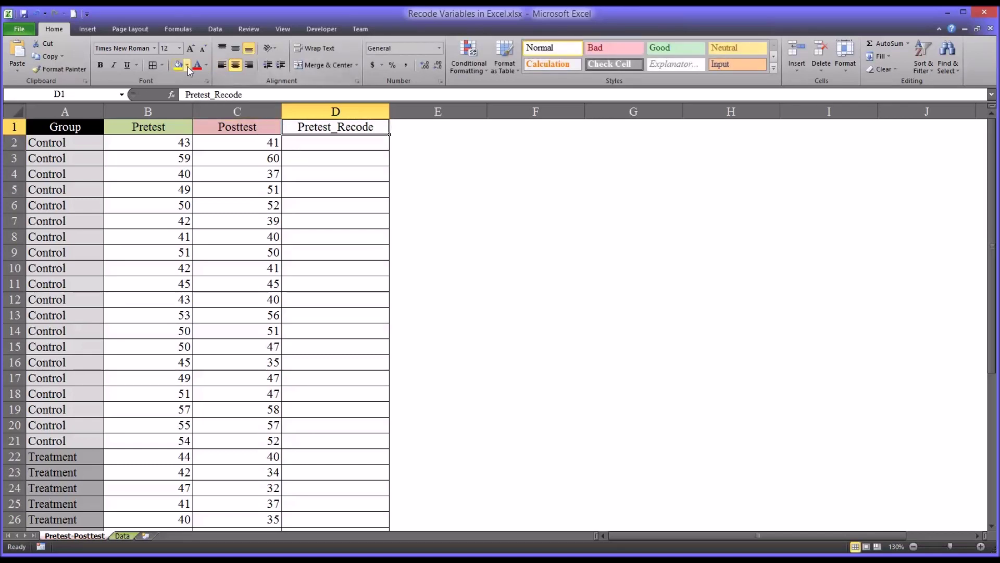
left_click(187, 65)
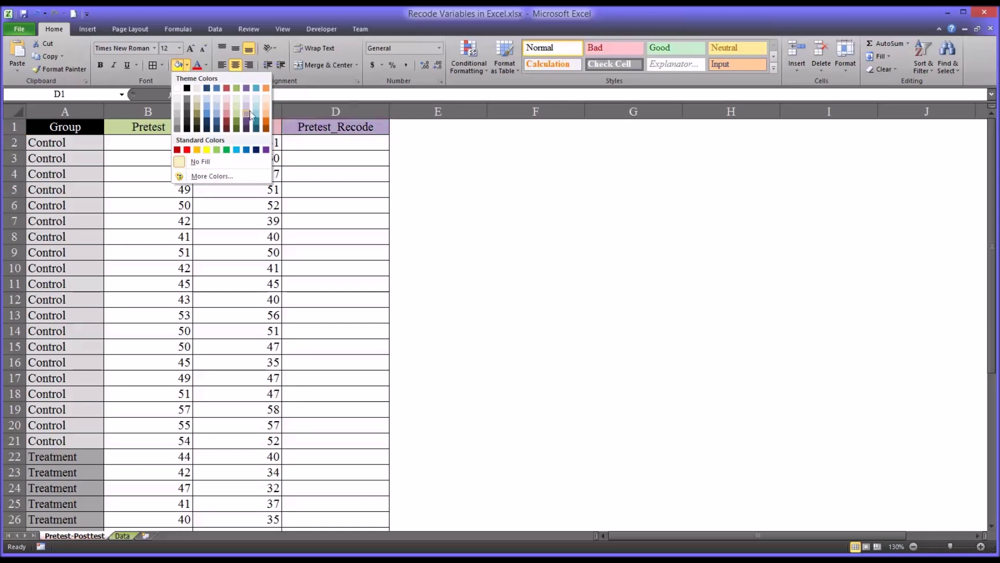
left_click(267, 120)
key("Down")
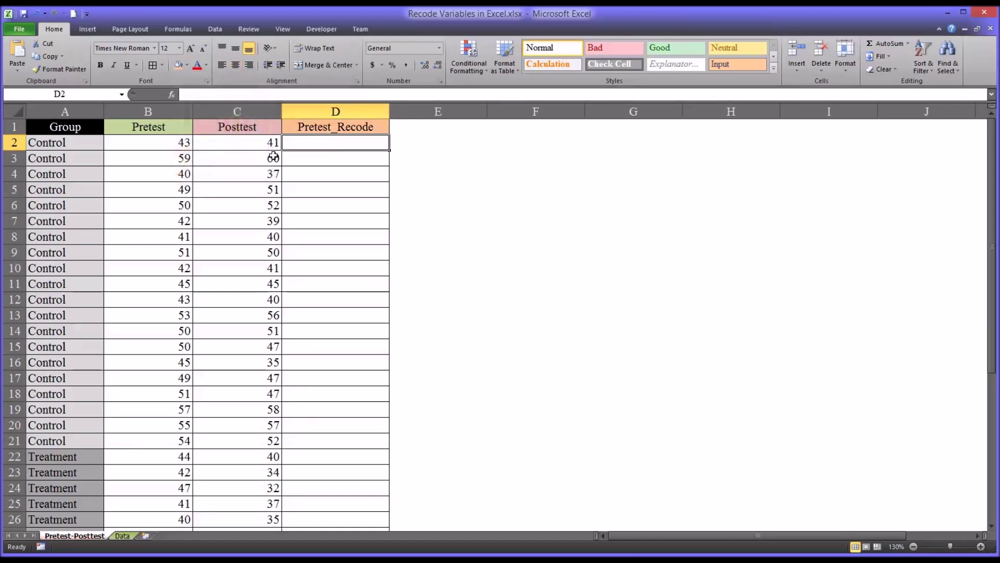
left_click_drag(390, 118, 378, 118)
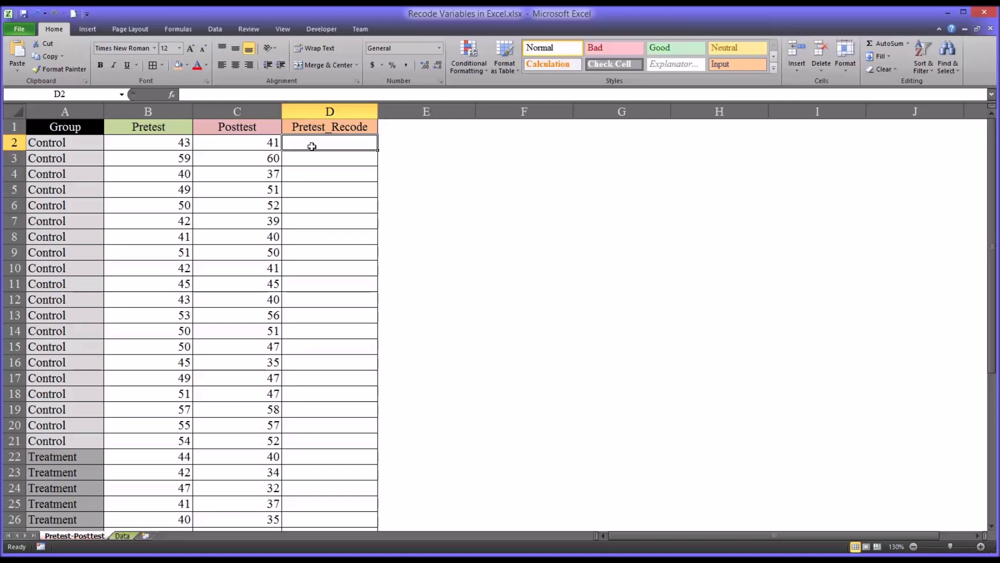
Confirm on the Data sheet that score 43 maps to code 4, then begin =IN in D2.
left_click(151, 146)
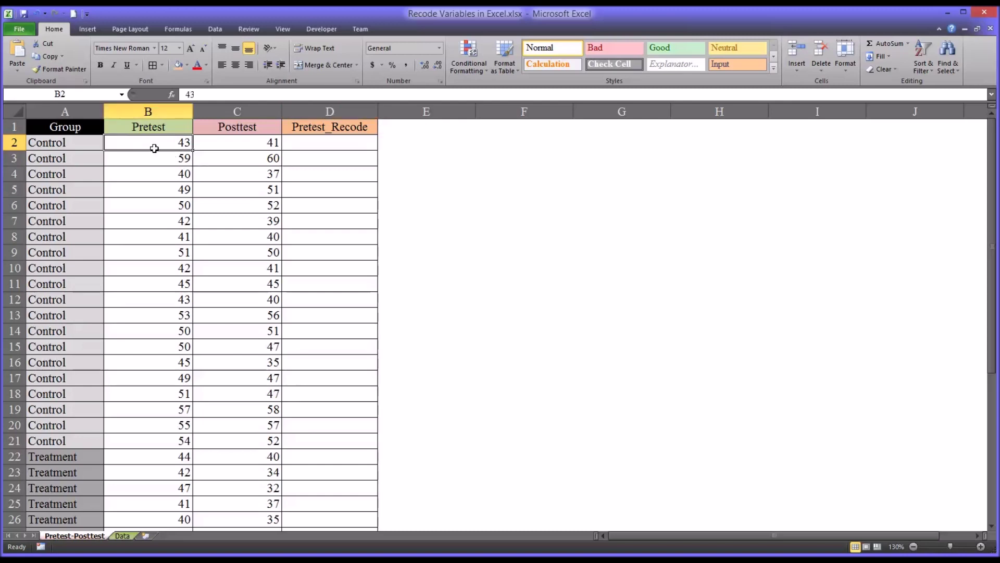
left_click(124, 535)
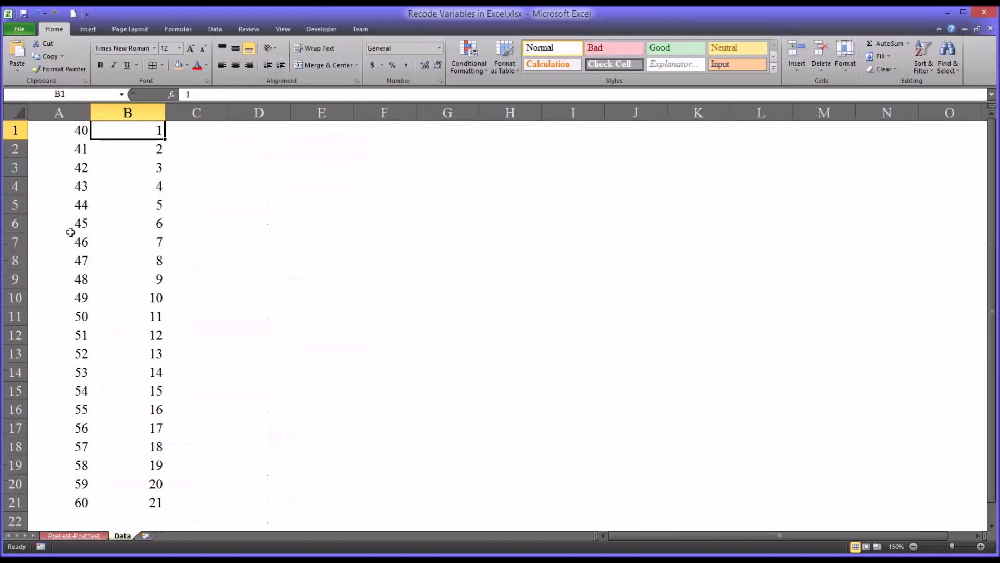
left_click(71, 205)
left_click(75, 188)
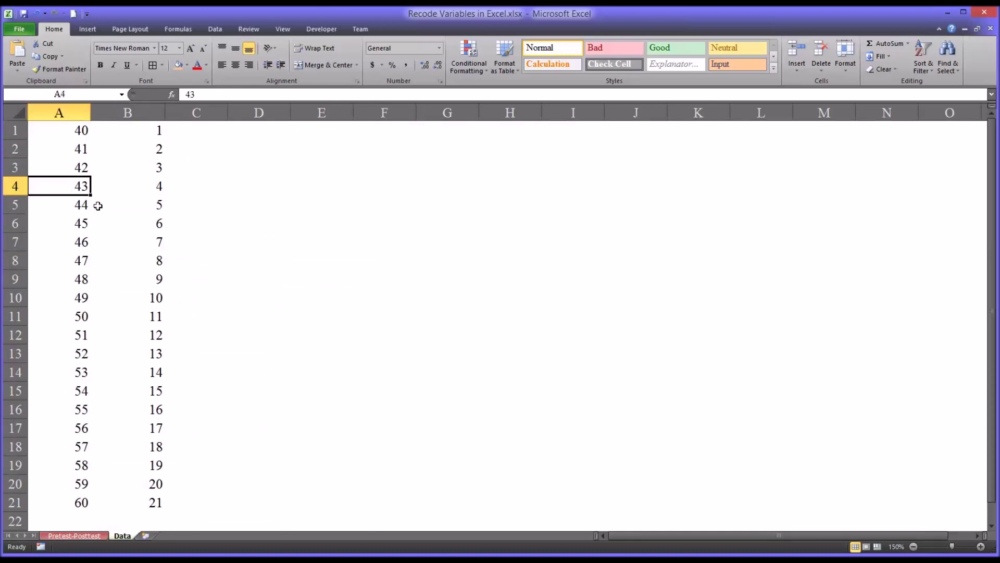
left_click(136, 189)
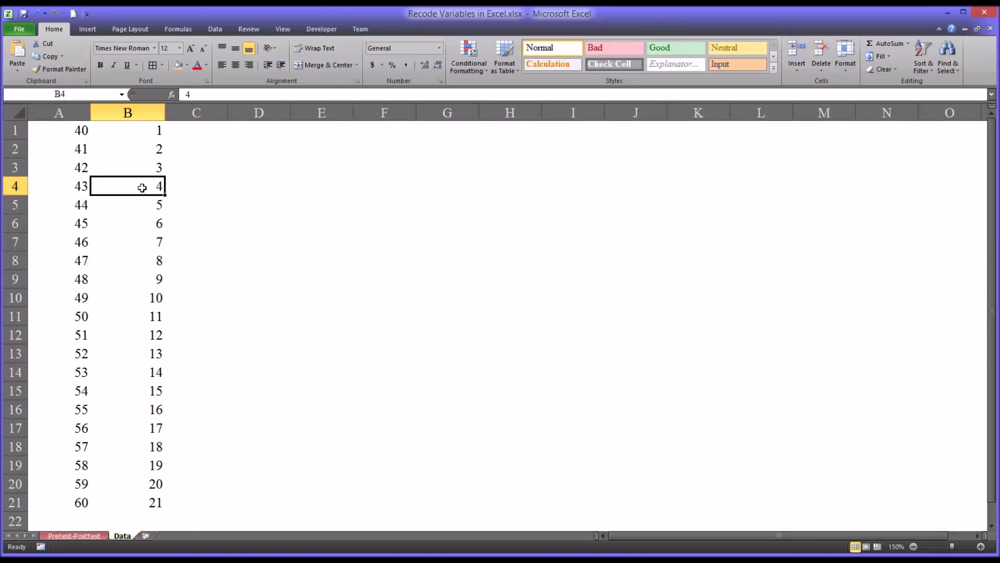
left_click(68, 186)
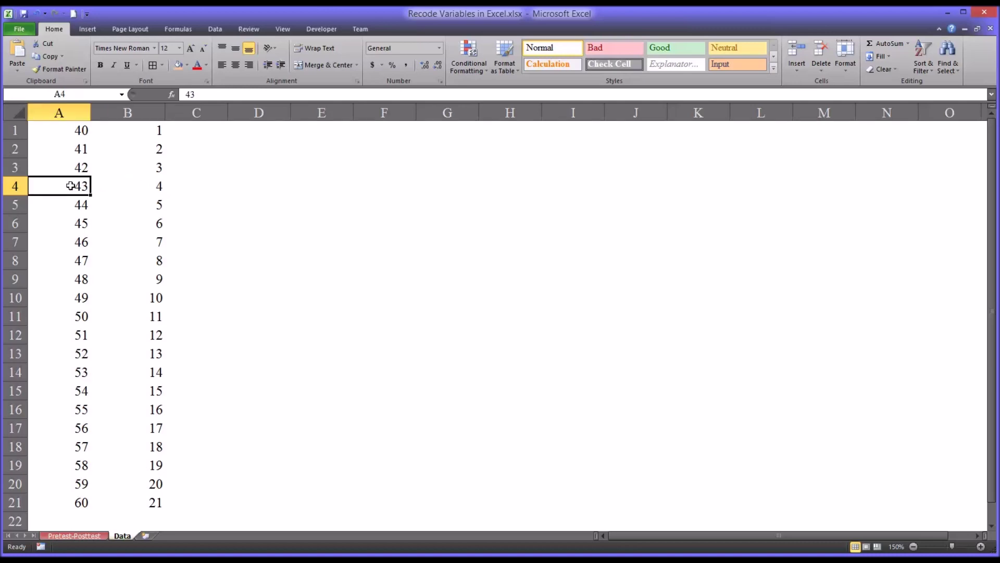
left_click(135, 190)
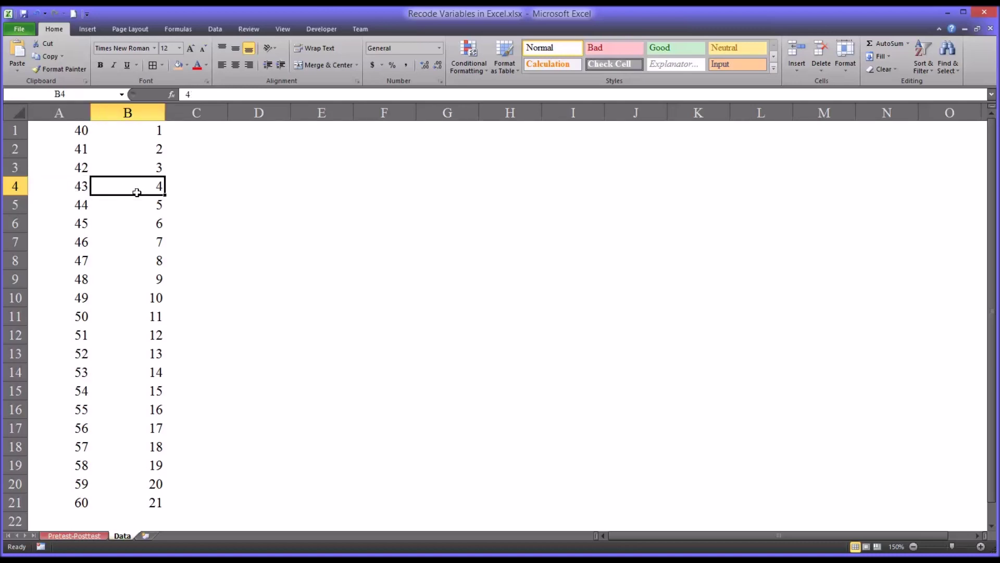
left_click(78, 188)
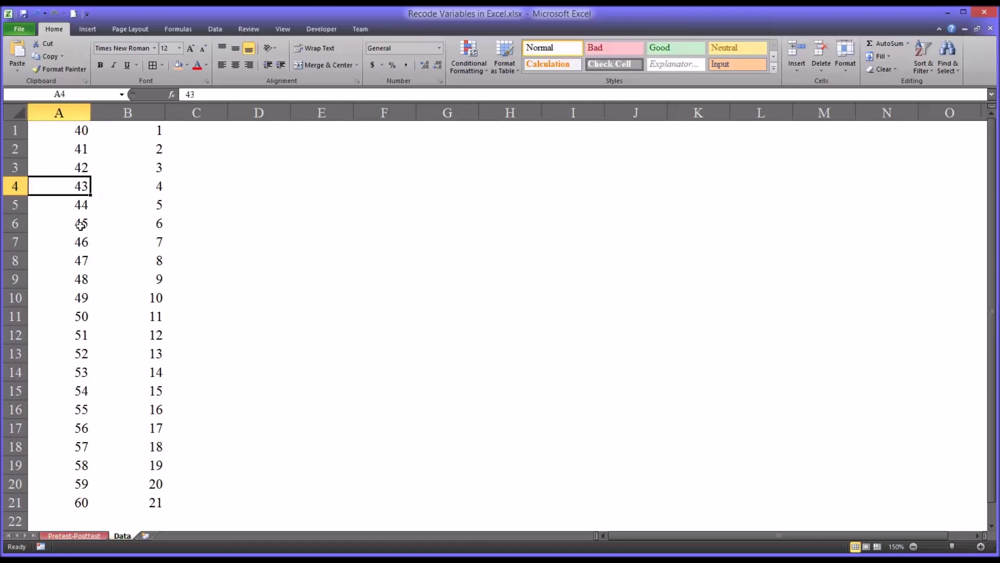
left_click(74, 536)
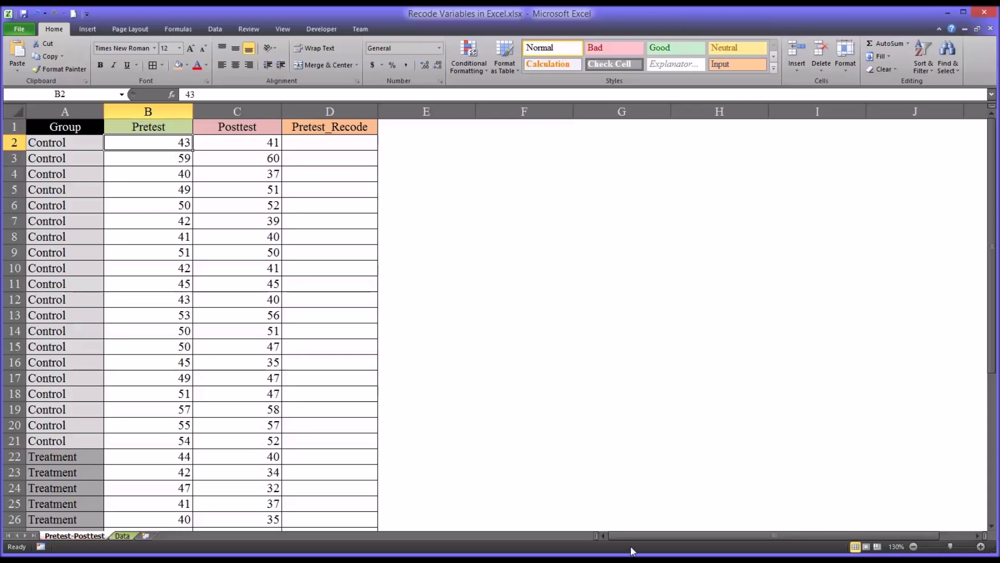
left_click(305, 143)
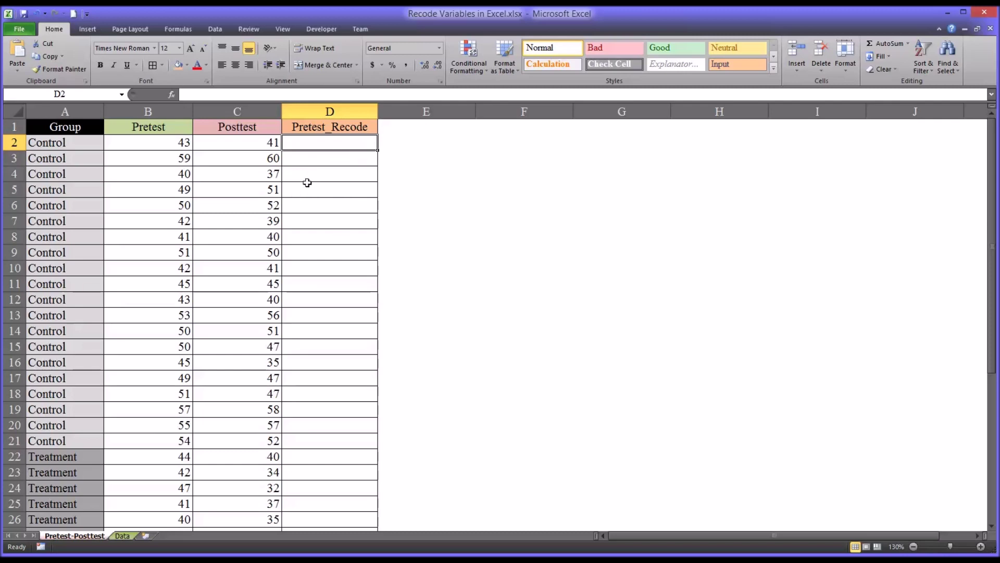
type("=")
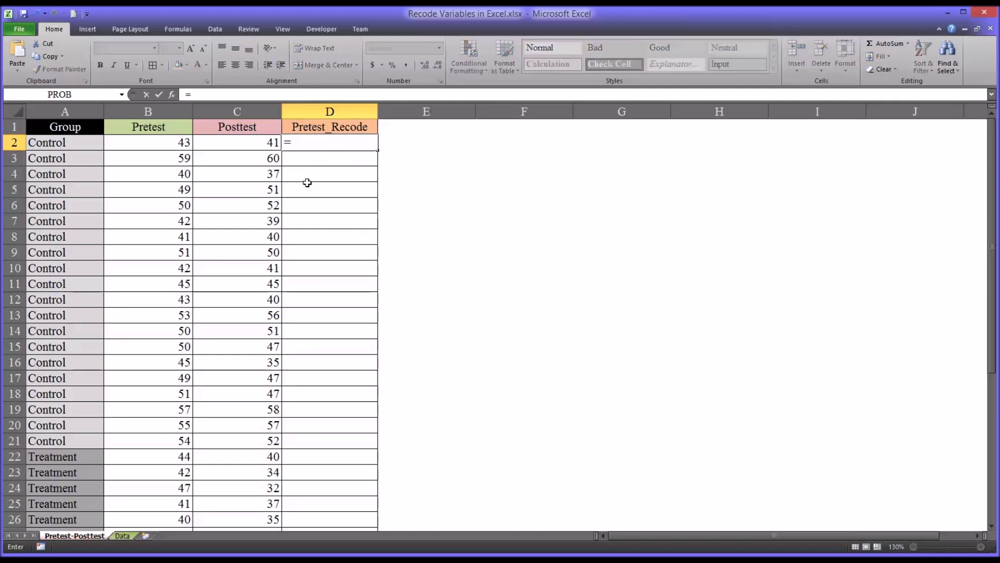
type("in")
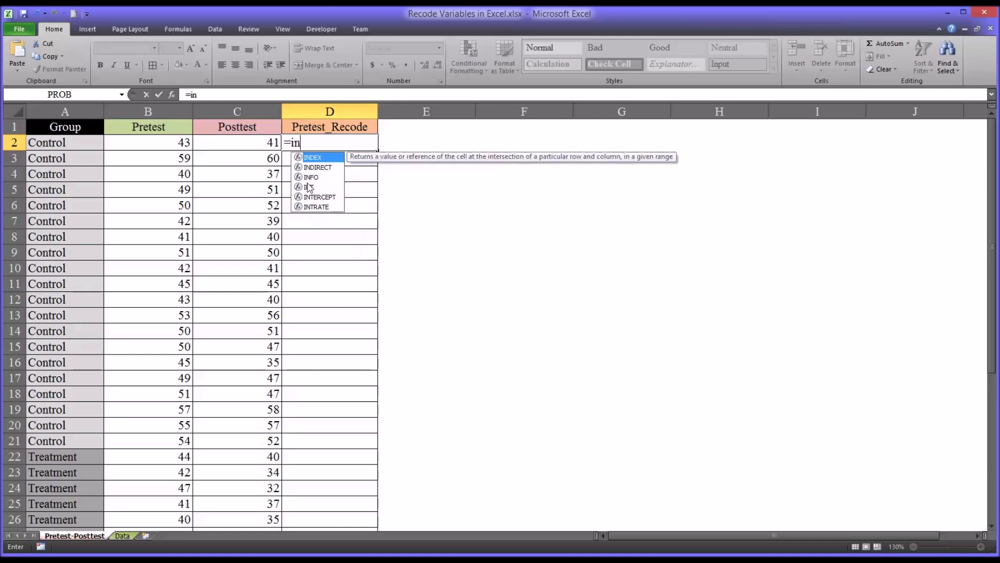
Start D2's formula as =INDEX(Data!$B$1:$B$21 with an absolute code range.
key("Tab")
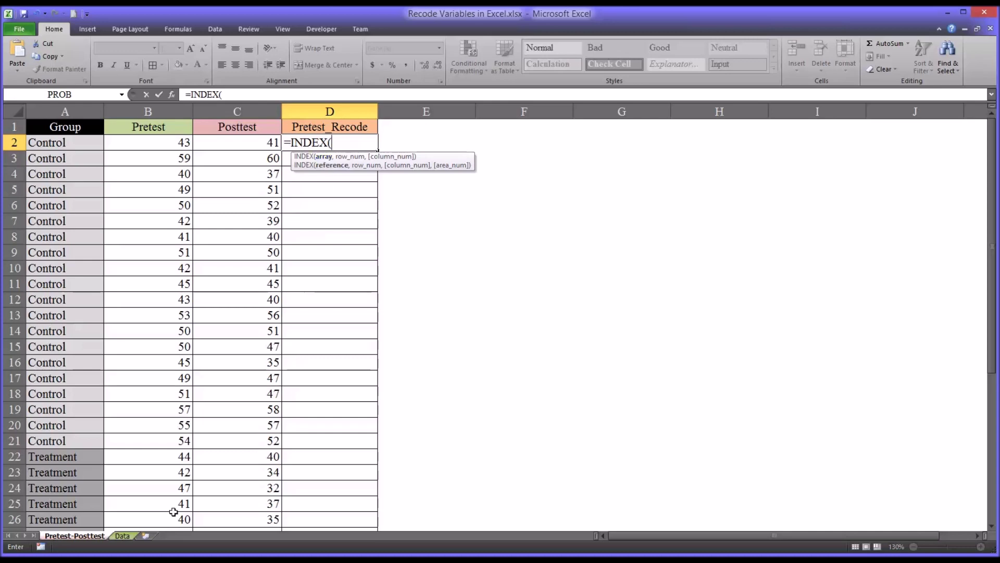
left_click(122, 535)
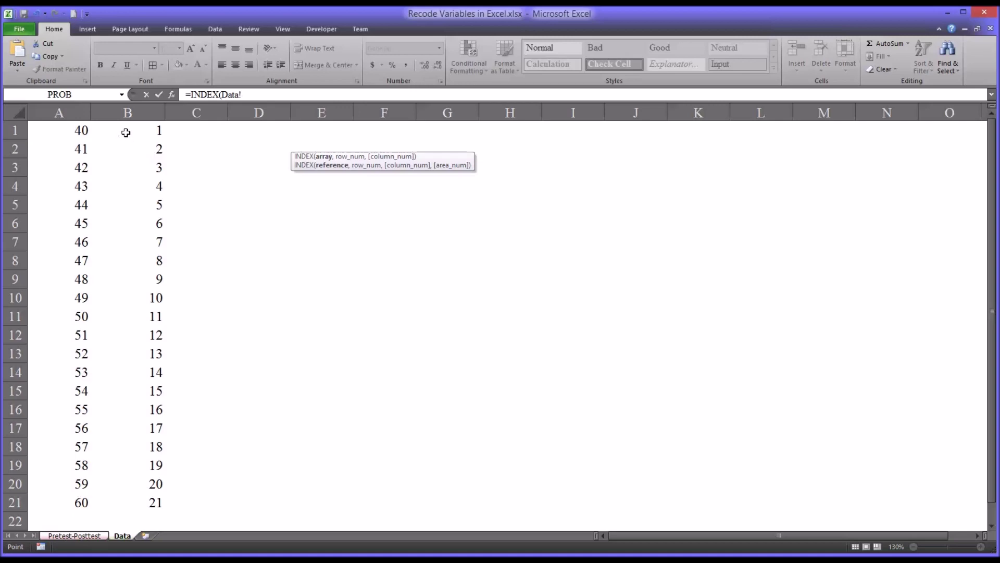
left_click_drag(128, 133, 127, 503)
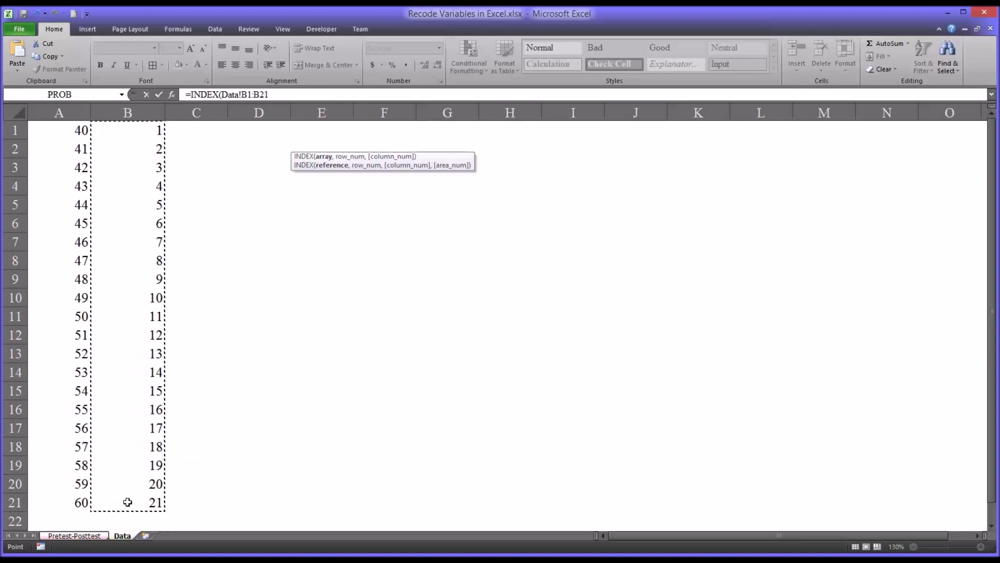
key("F4")
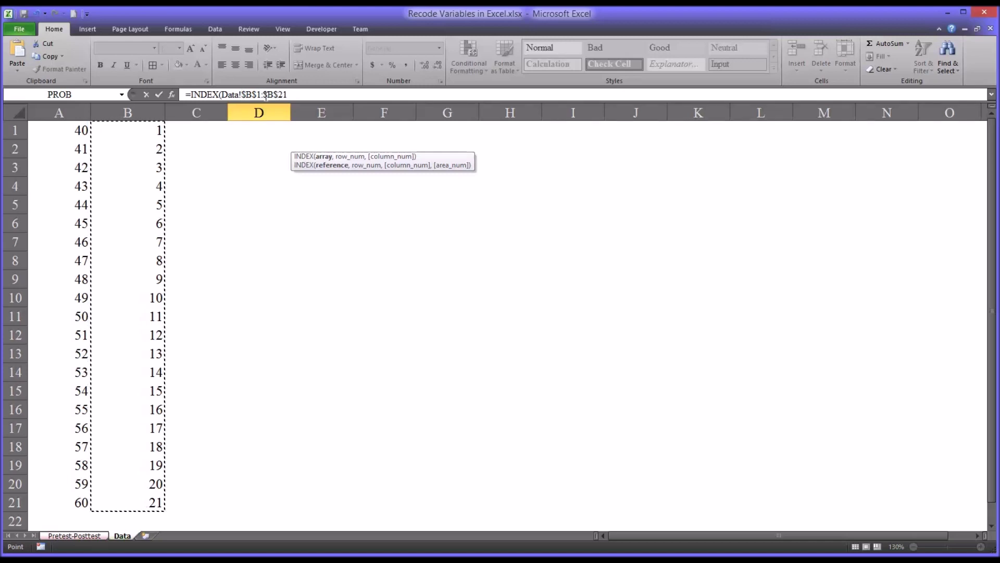
left_click(297, 95)
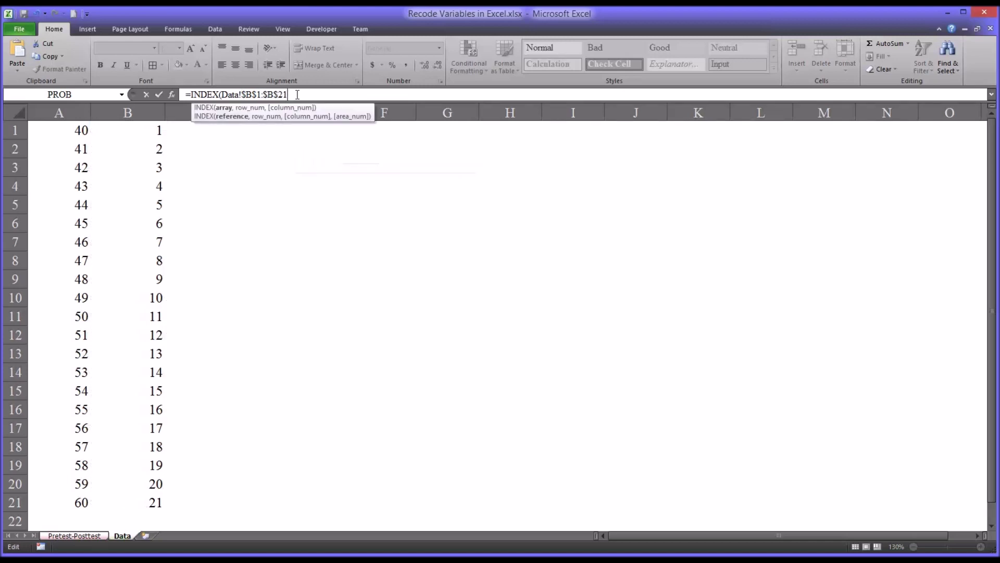
Add MATCH(B2, Data!$A$1:$A$21, 0) and close the formula so D2 returns 4.
type(",")
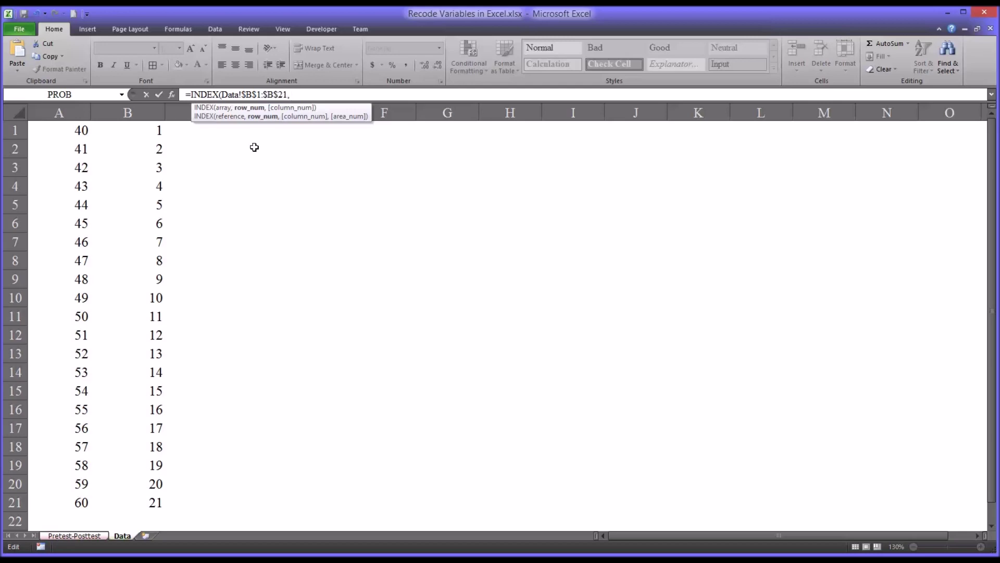
type("ma")
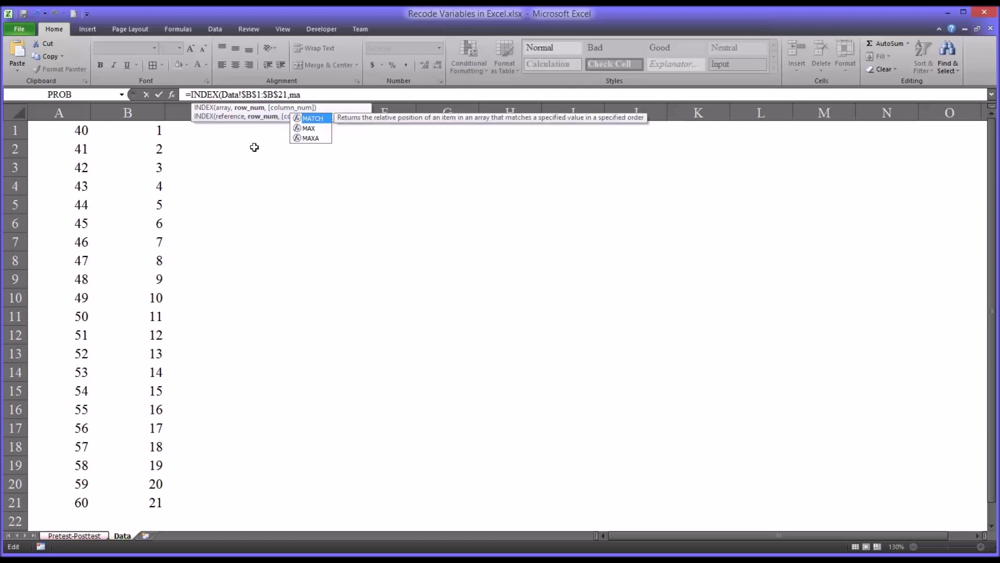
type("tch")
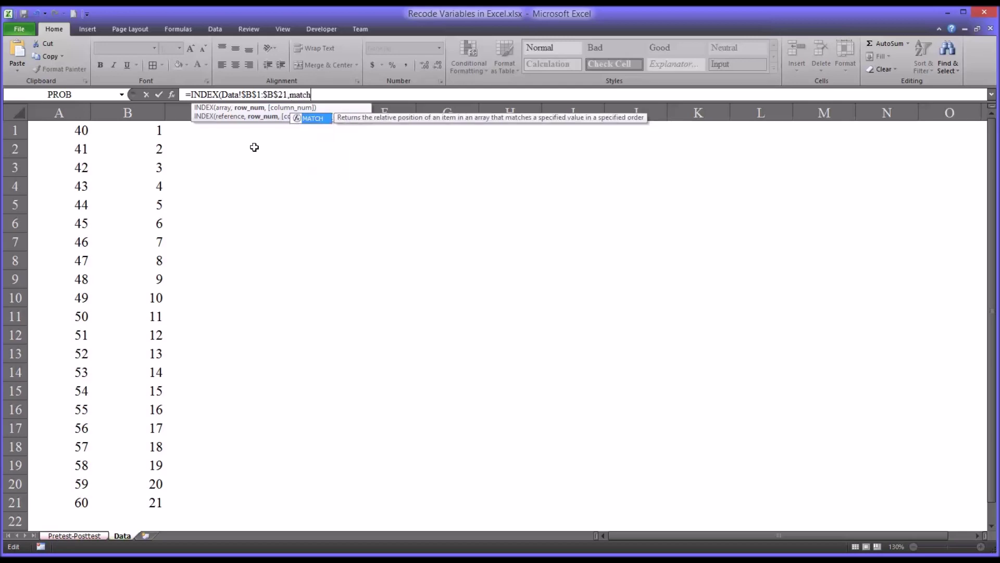
type("(")
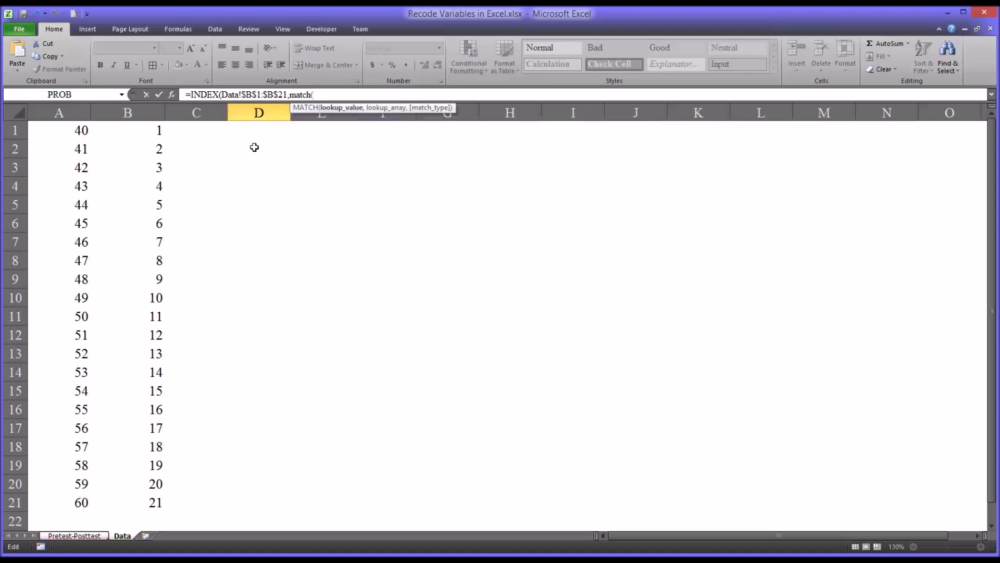
left_click(83, 536)
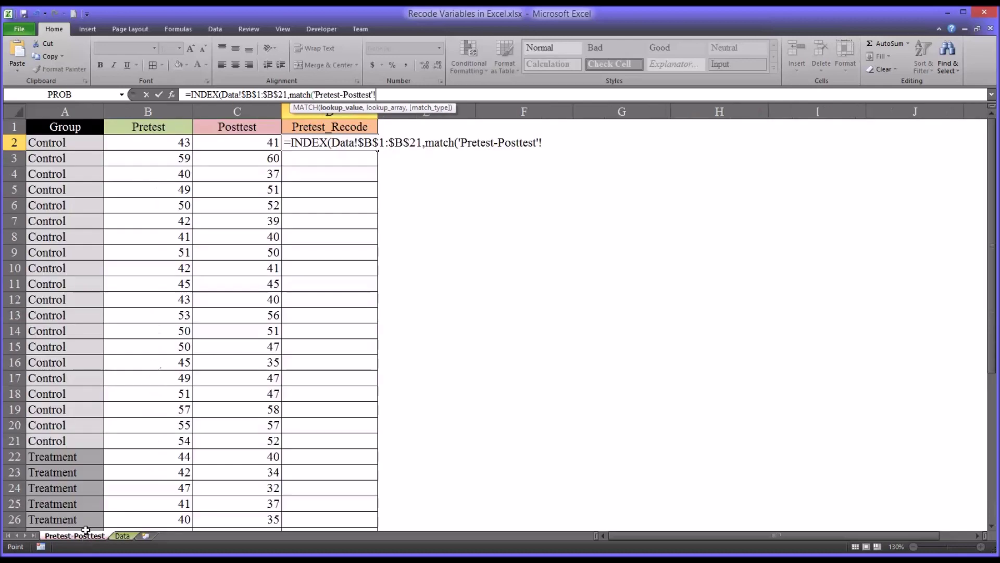
left_click(137, 144)
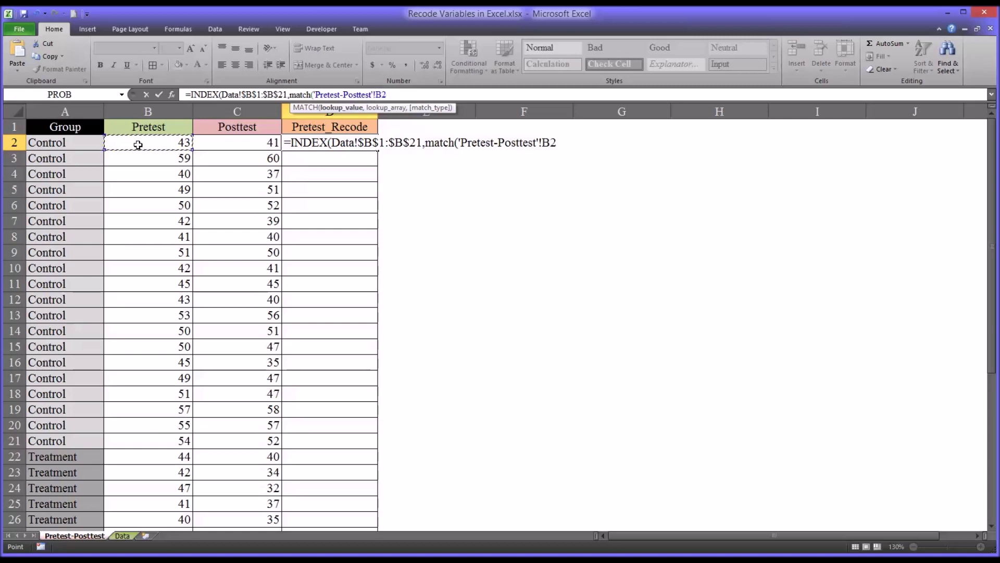
type(",")
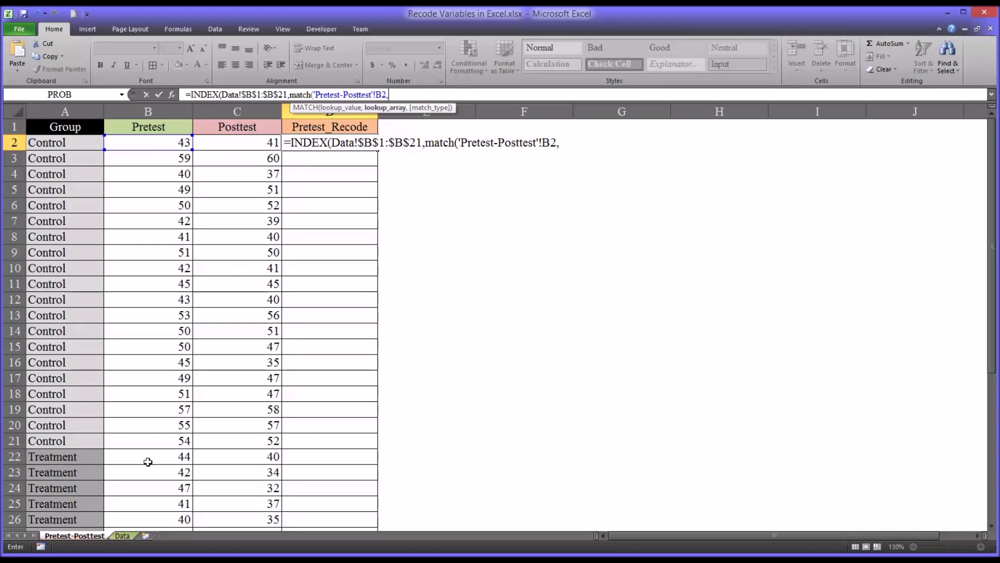
left_click(120, 535)
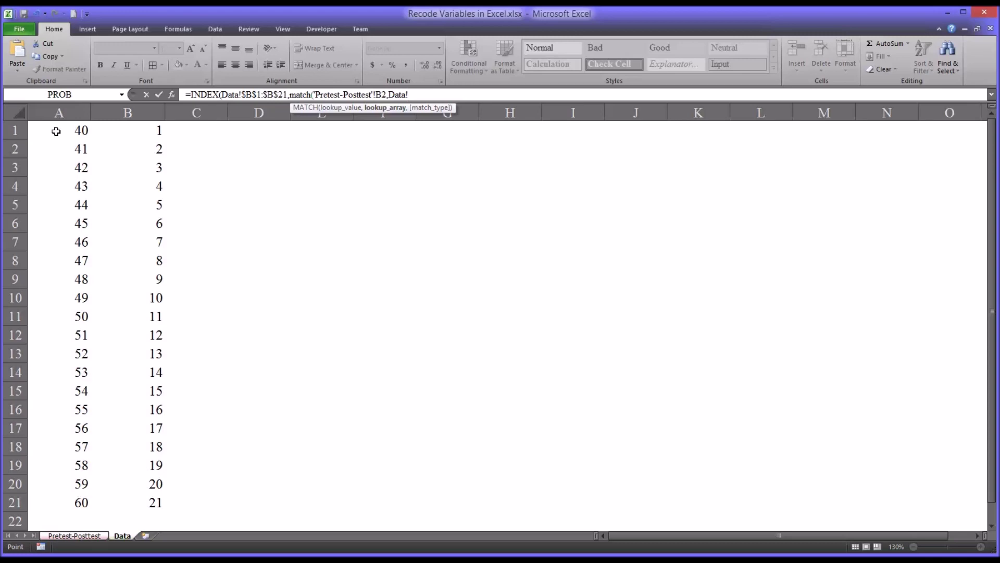
left_click_drag(56, 132, 57, 504)
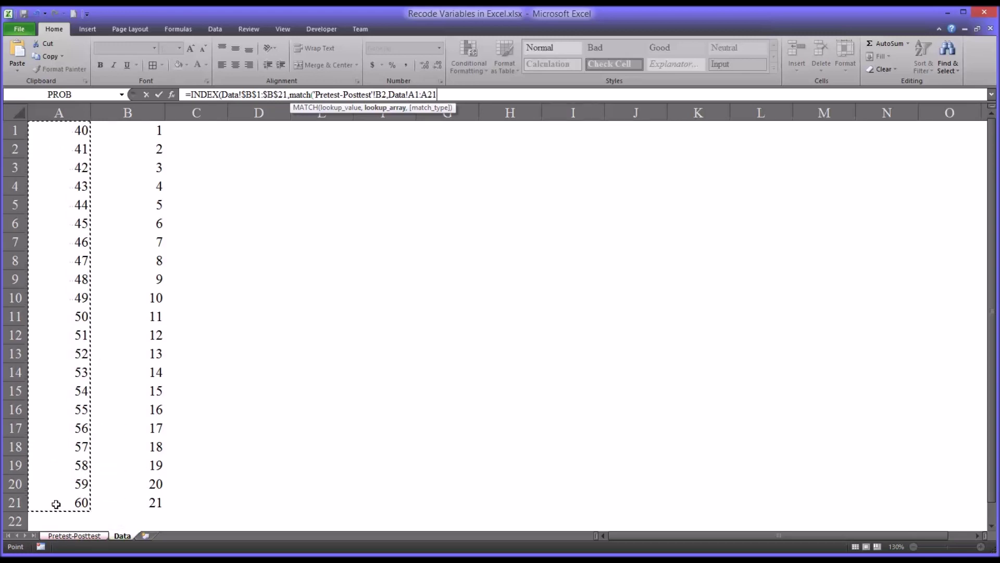
key("F4")
type(",")
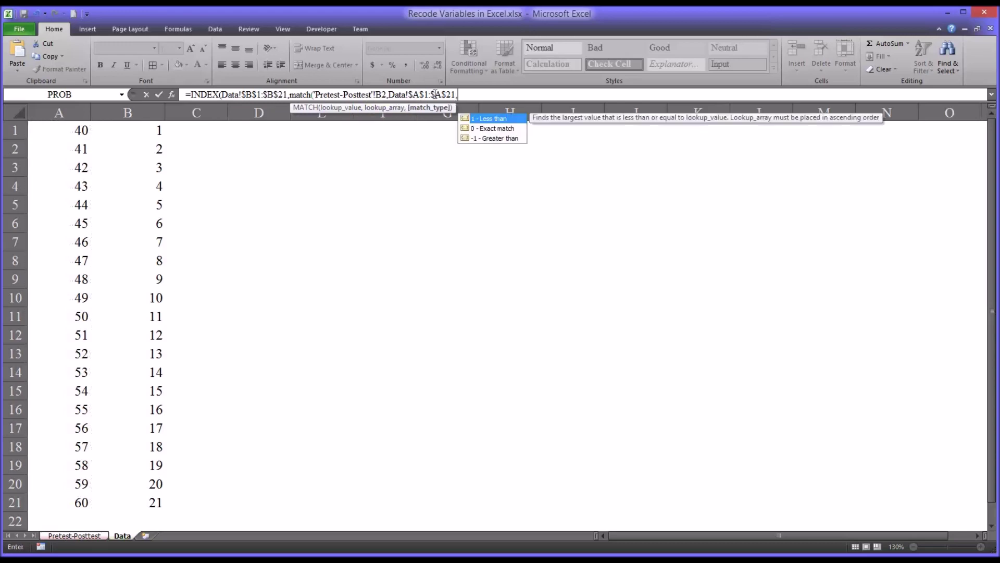
double_click(488, 130)
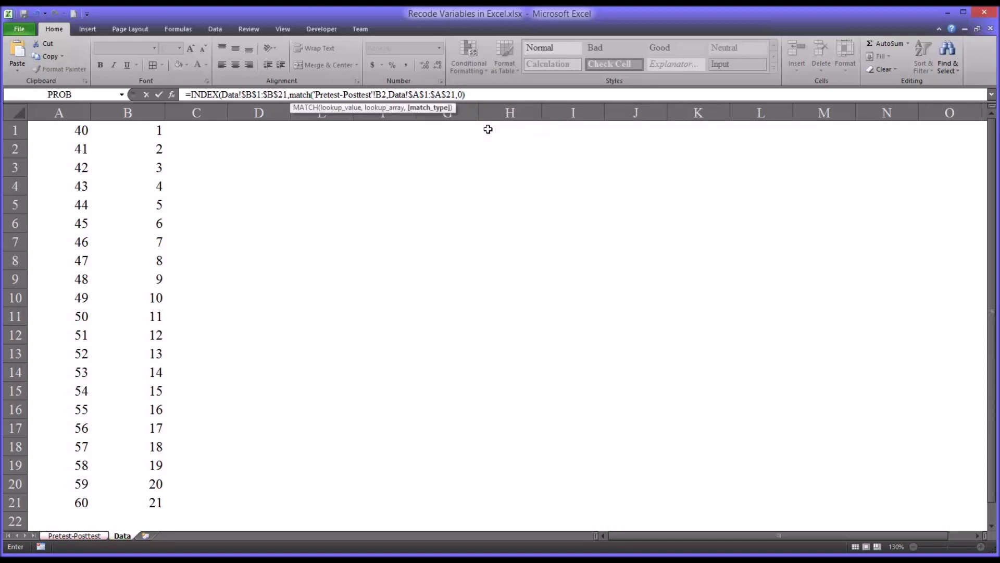
type(")")
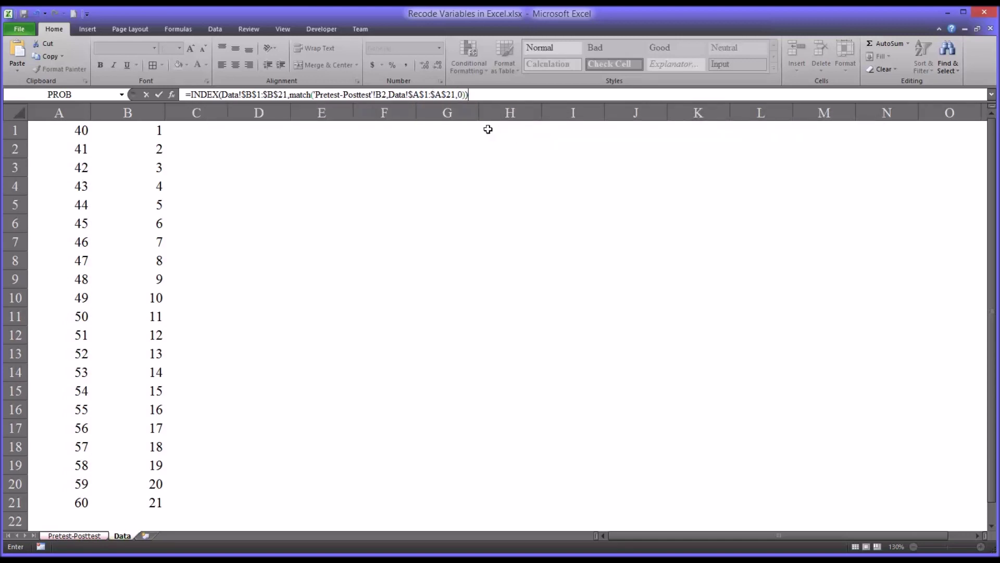
key("Return")
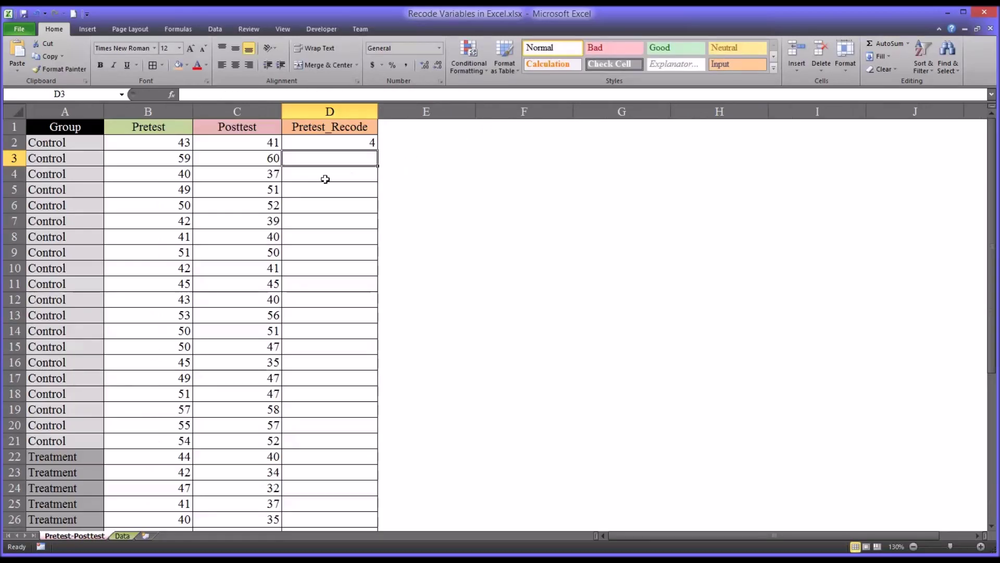
left_click(152, 146)
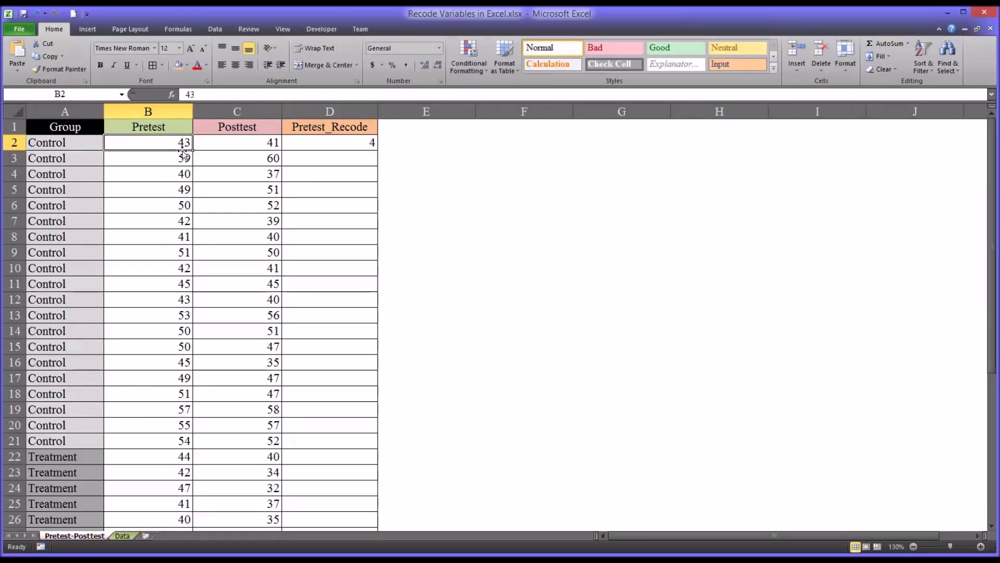
left_click(315, 147)
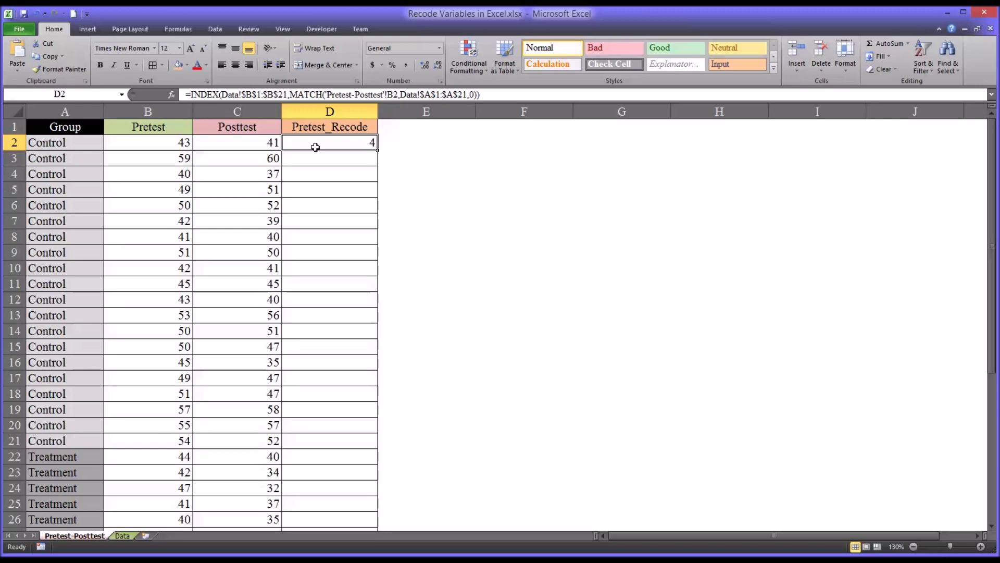
left_click(123, 535)
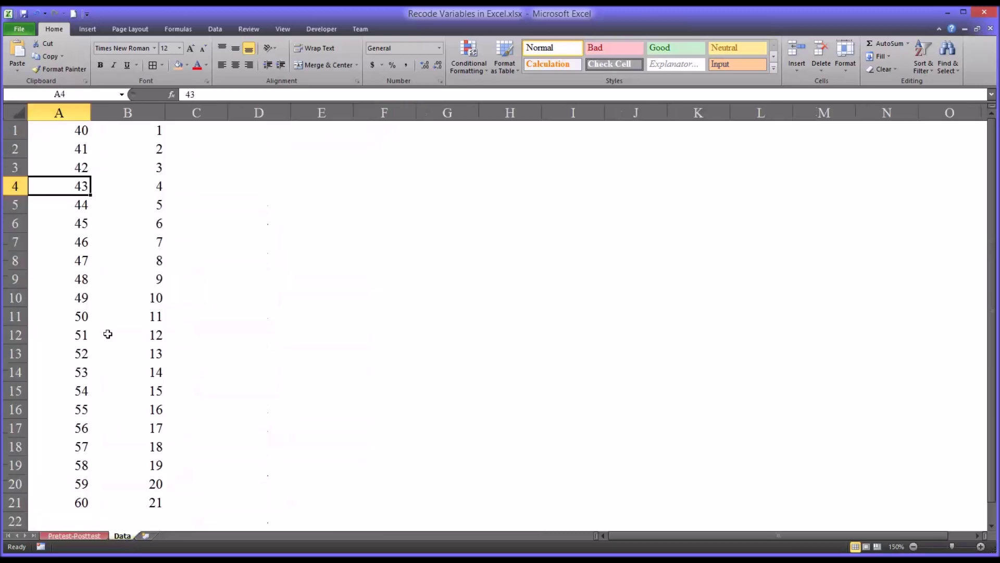
left_click(129, 188)
left_click(71, 189)
left_click(89, 534)
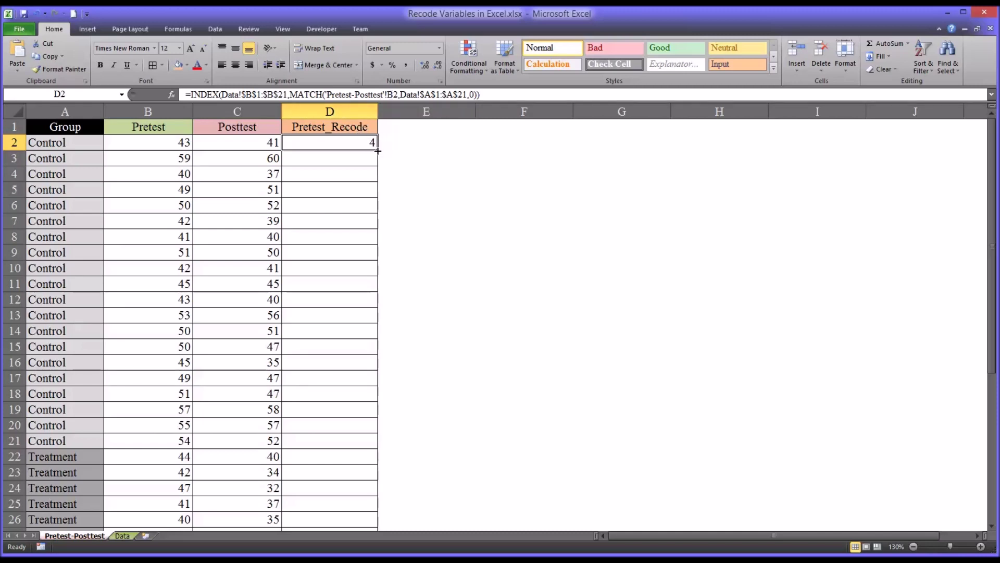
Fill D2's recode formula down to D41, then return to D2.
left_click_drag(378, 151, 382, 548)
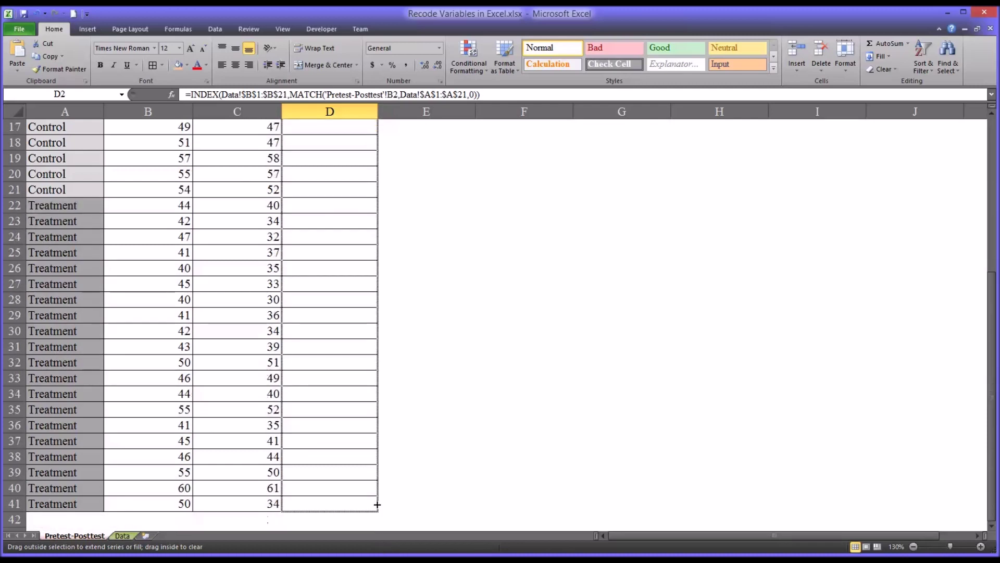
left_click_drag(378, 504, 378, 508)
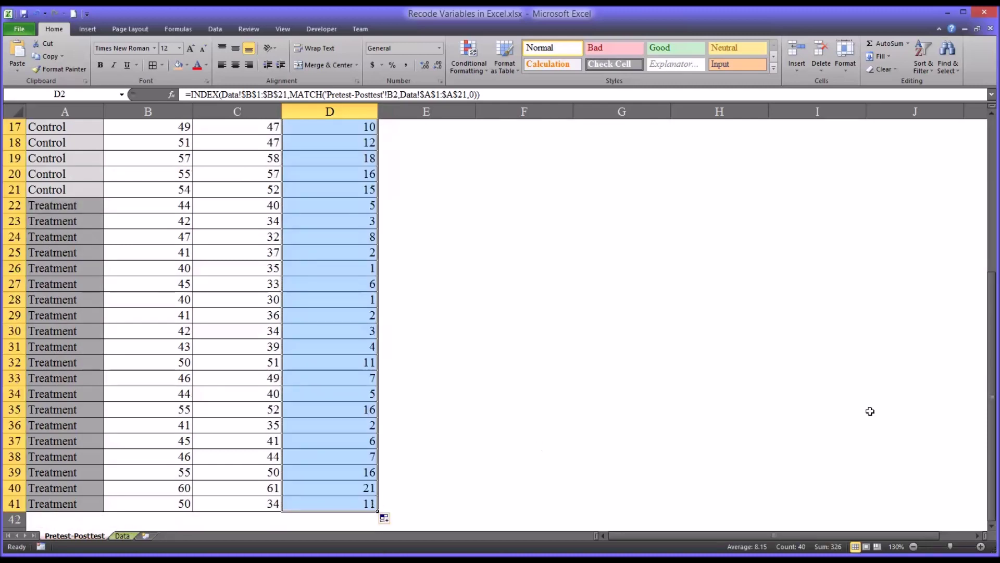
left_click_drag(993, 433, 964, 257)
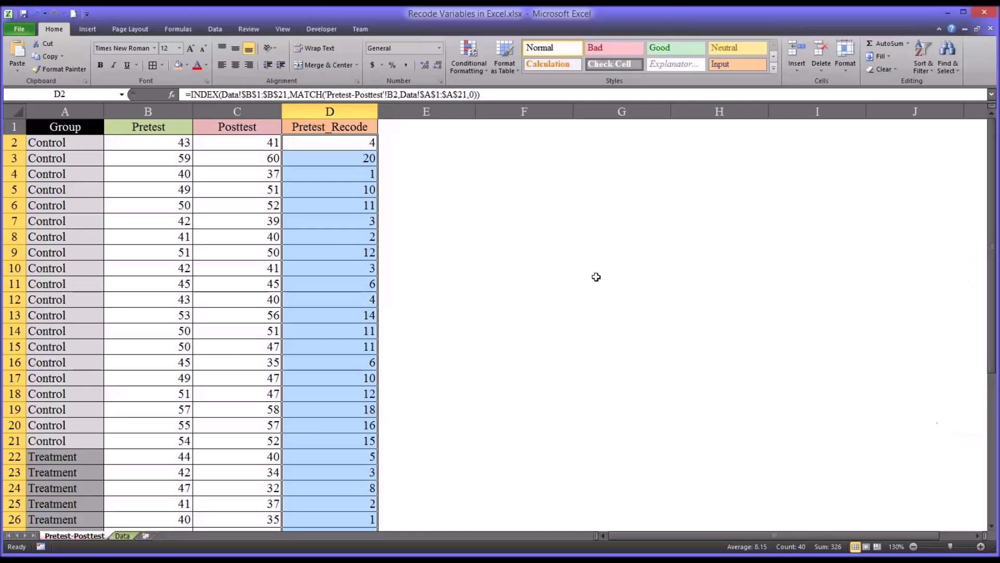
left_click(332, 143)
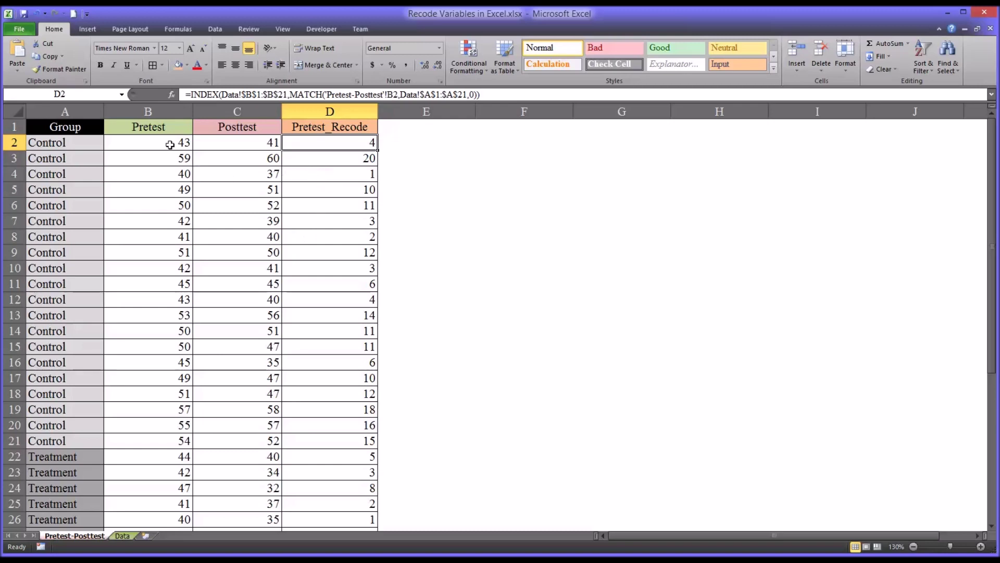
On the Data sheet, replace codes in B1:B7 with Low for scores 40–46.
left_click(148, 112)
left_click(339, 149)
left_click(122, 536)
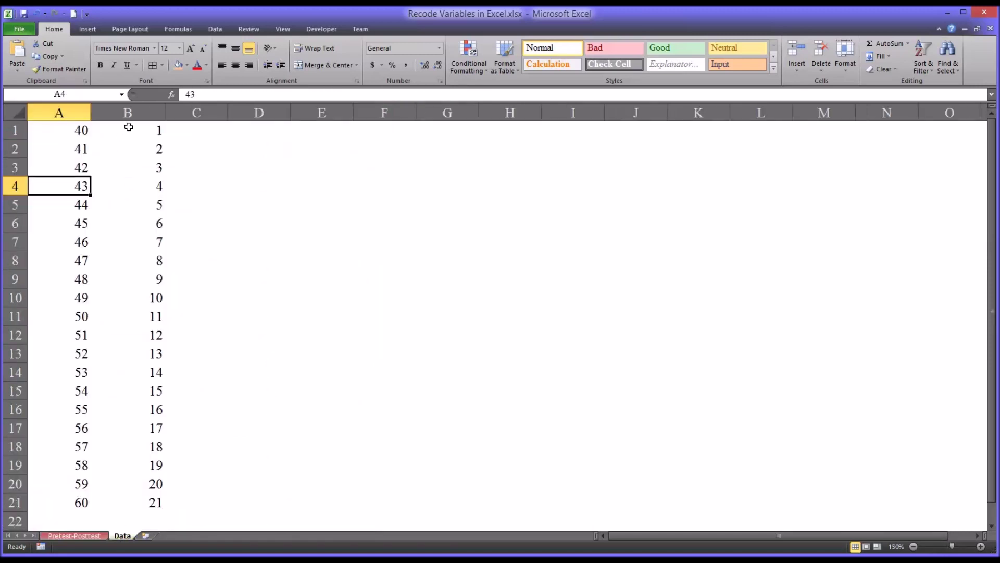
left_click_drag(125, 133, 140, 499)
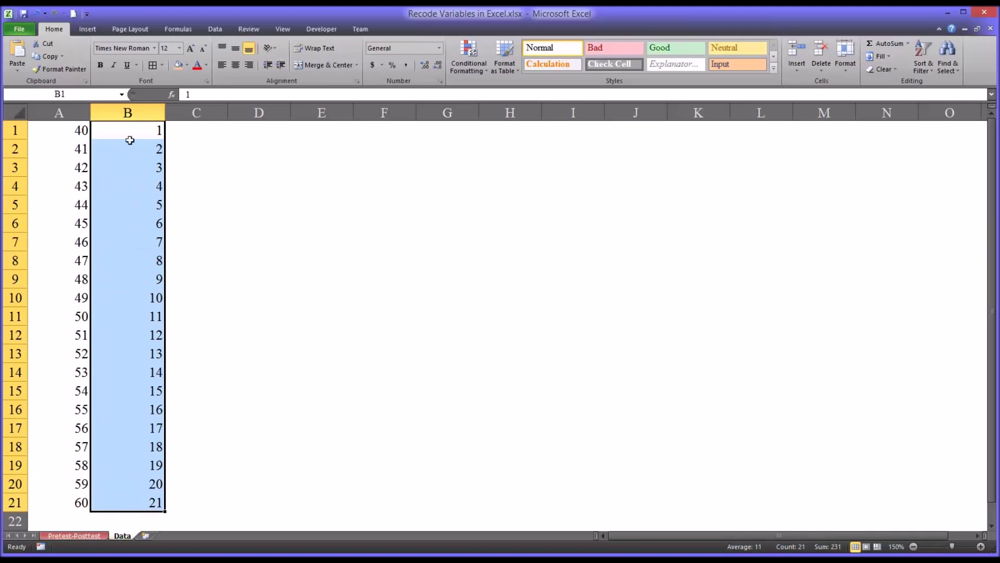
left_click(129, 133)
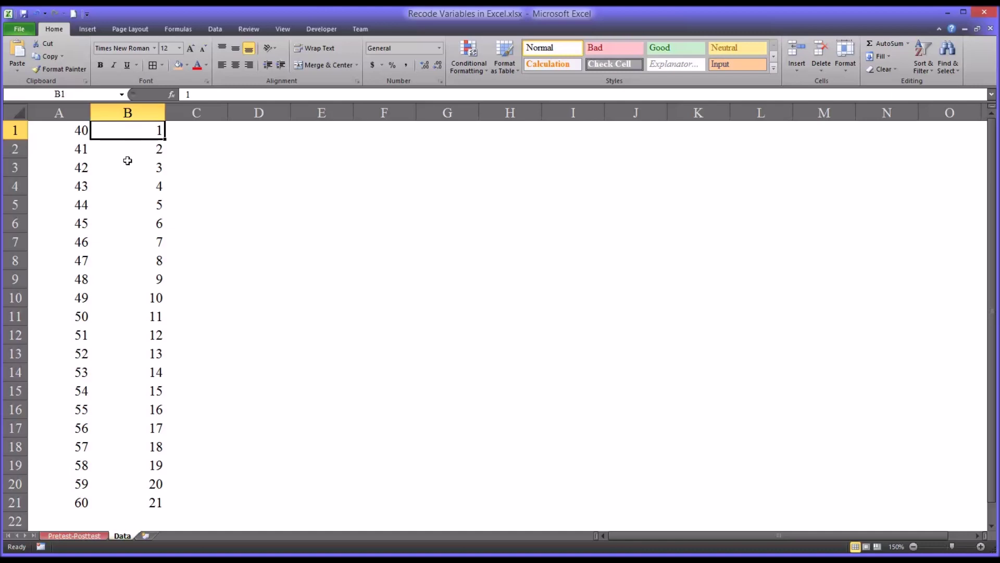
type("Low")
key("Return")
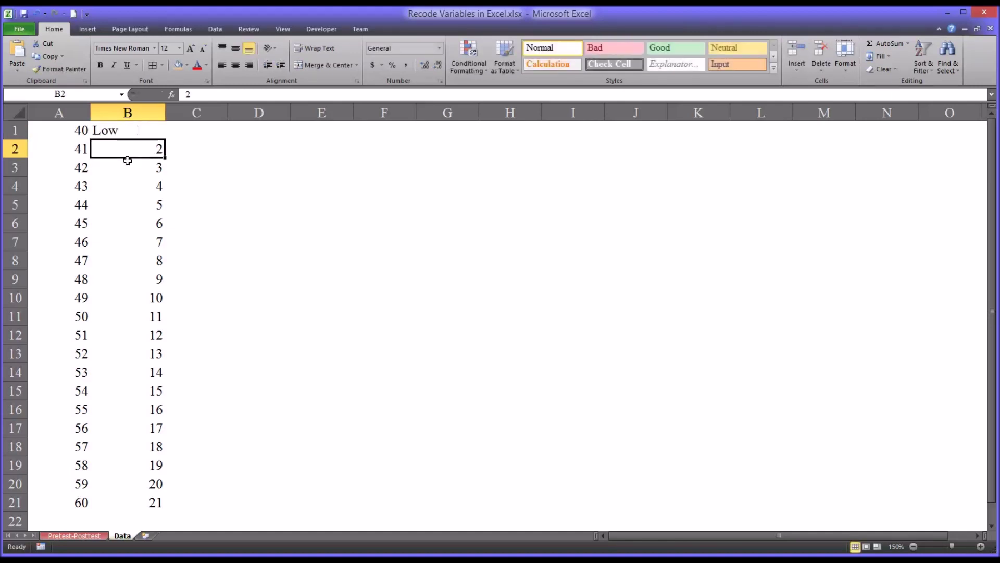
key("Up")
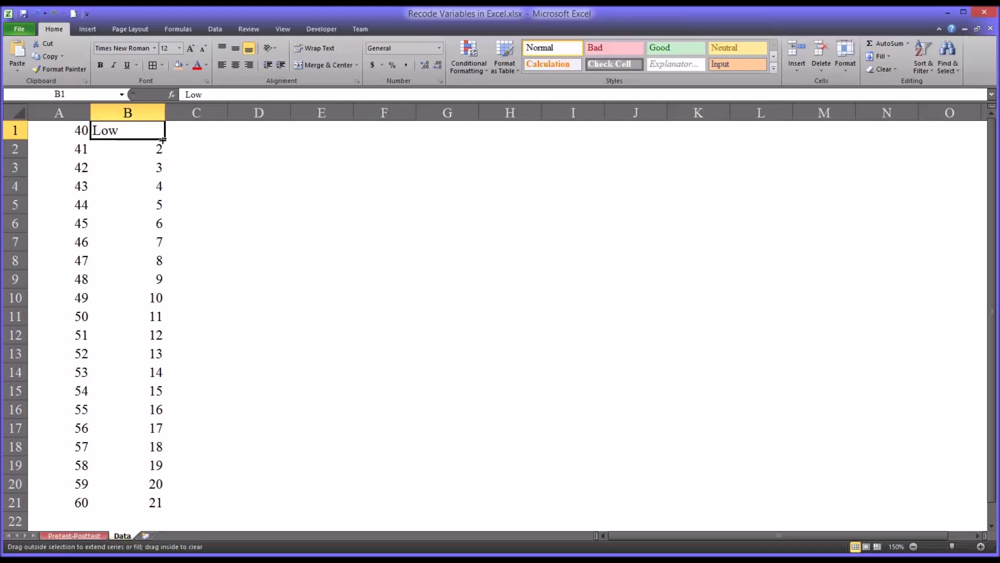
left_click_drag(166, 138, 140, 244)
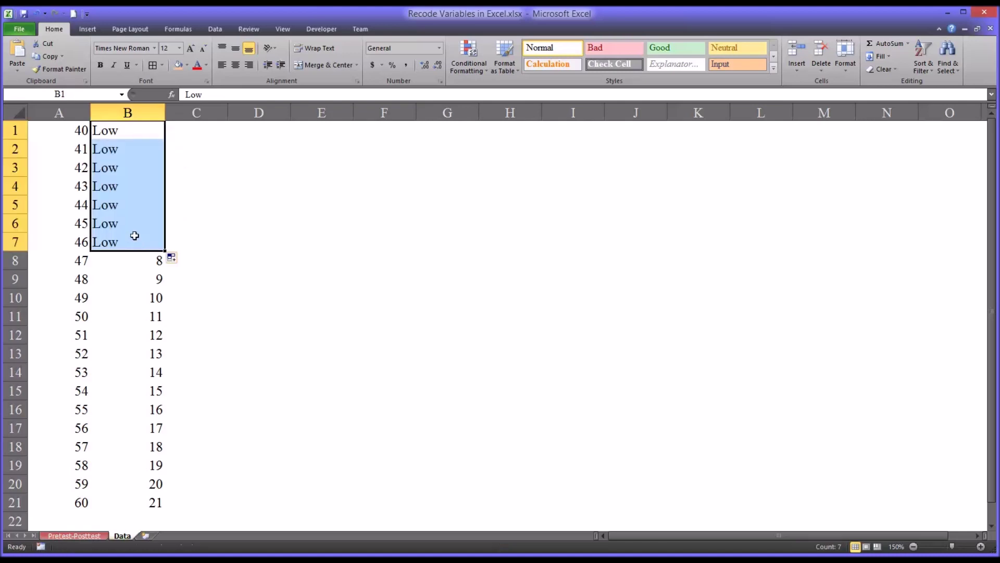
left_click(59, 137)
left_click_drag(59, 143, 42, 234)
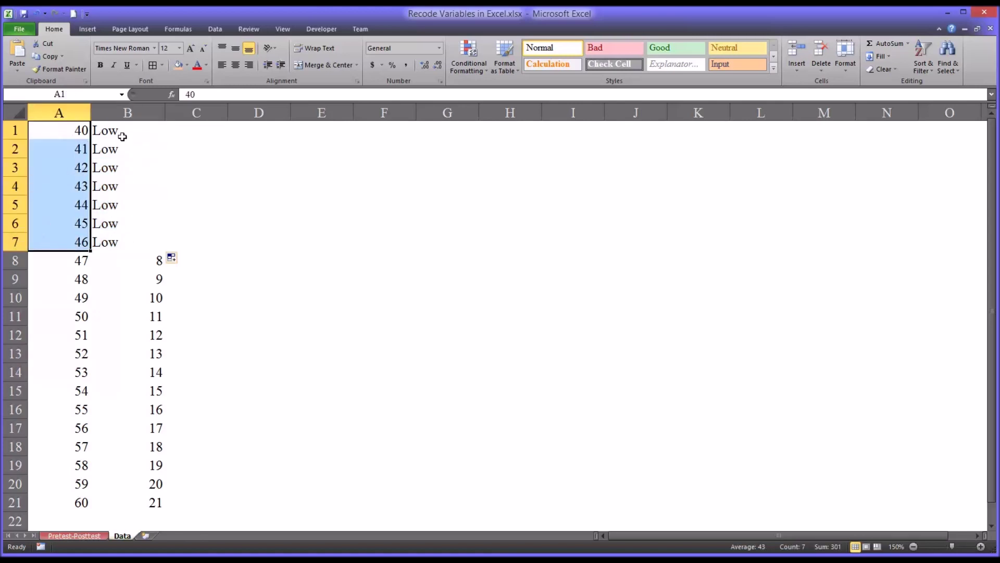
left_click_drag(123, 135, 124, 241)
Label score 47 Medium and fill it down through score 55 (B8:B16).
left_click(119, 262)
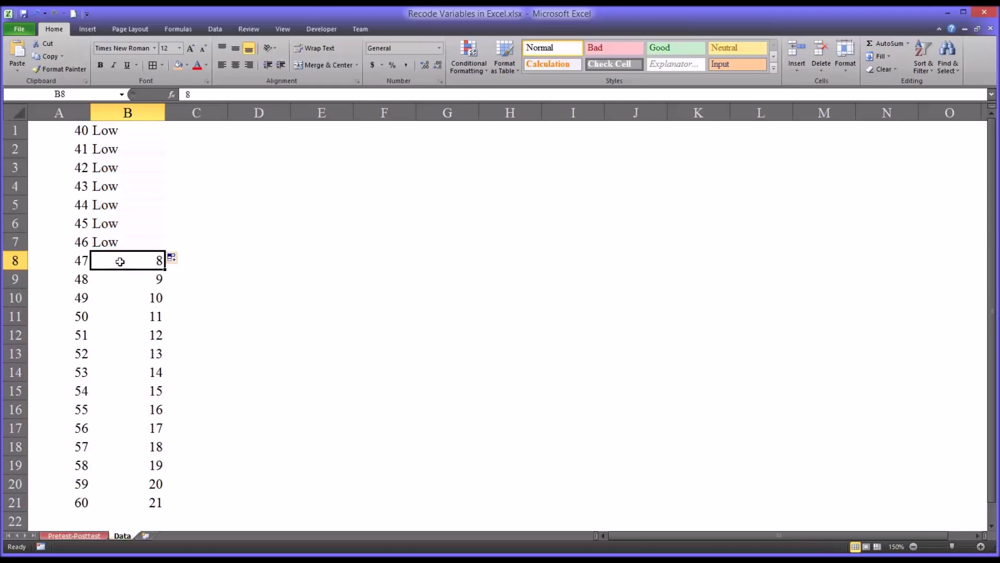
type("Me")
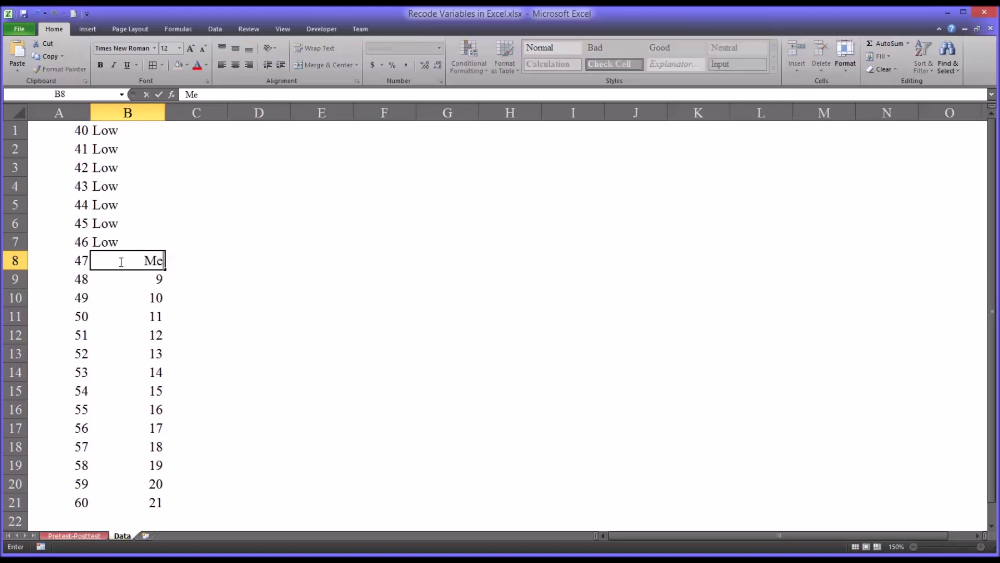
type("dium")
key("Return")
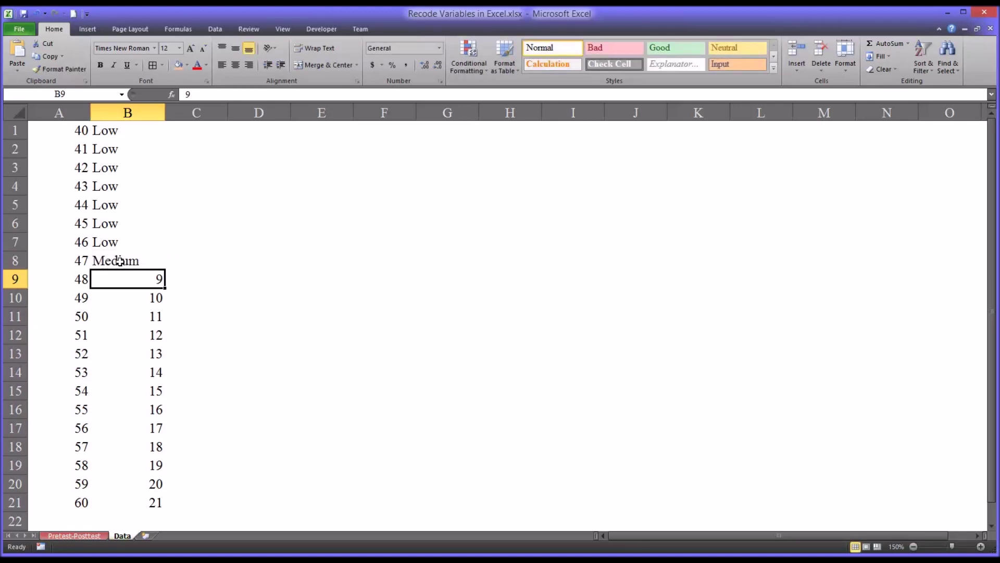
left_click(119, 260)
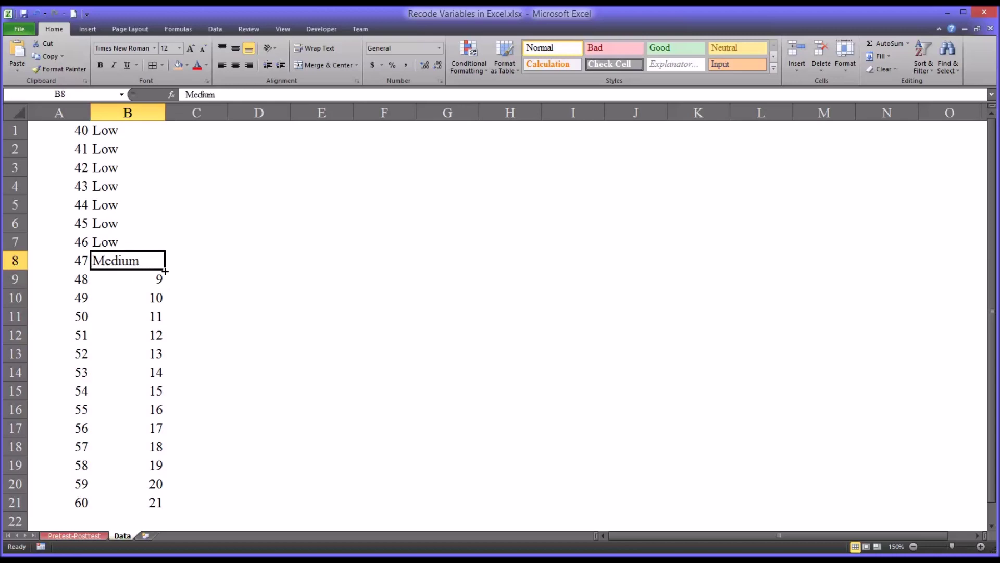
left_click_drag(165, 271, 166, 417)
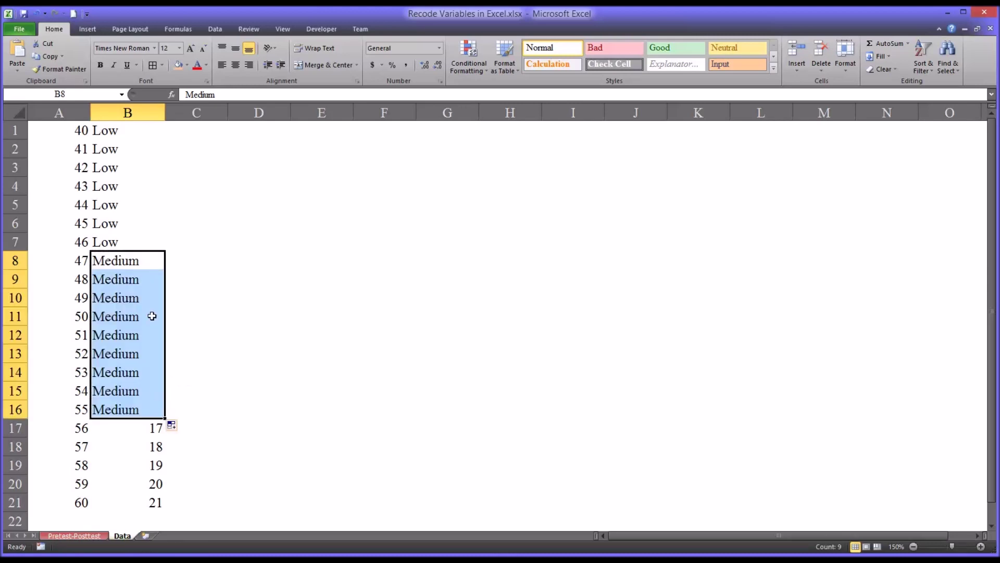
Label score 56 High, fill it down through score 60, and review the table.
left_click(127, 428)
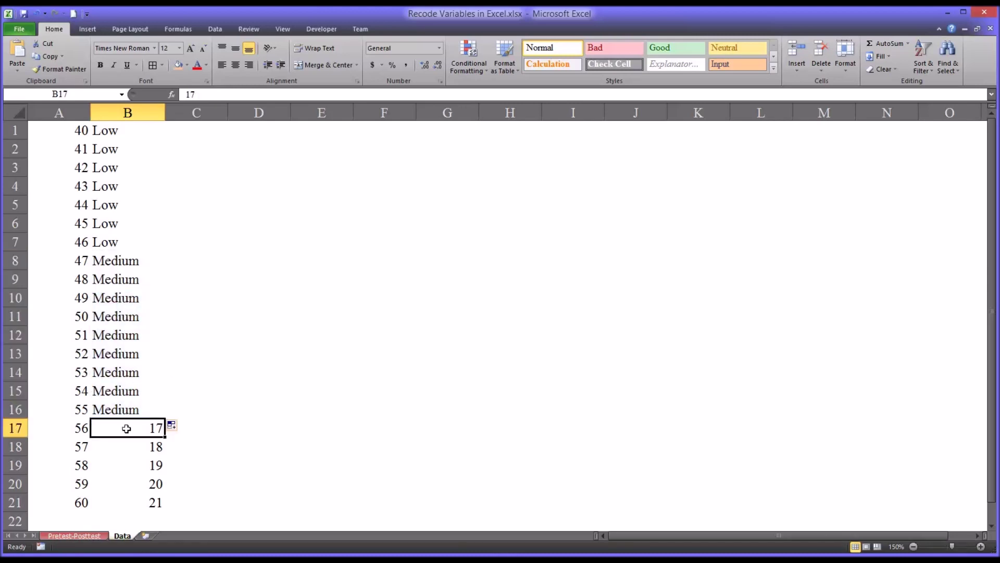
type("High")
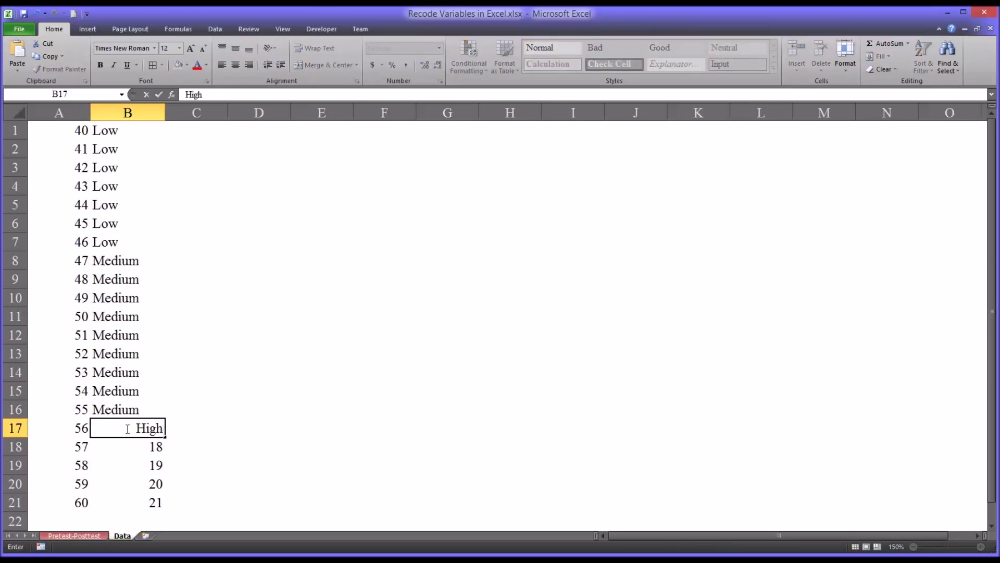
key("Return")
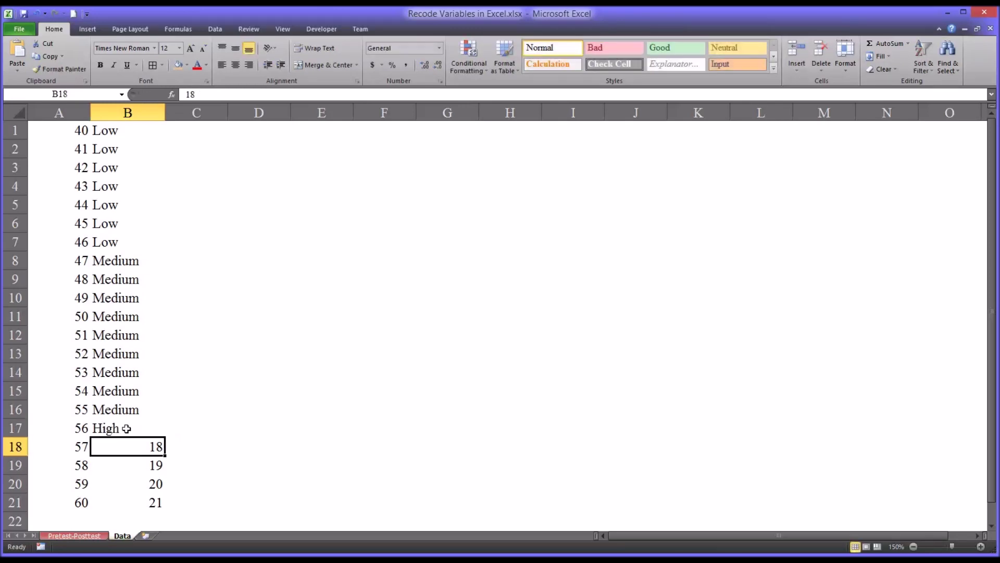
left_click(127, 428)
left_click_drag(166, 438, 155, 506)
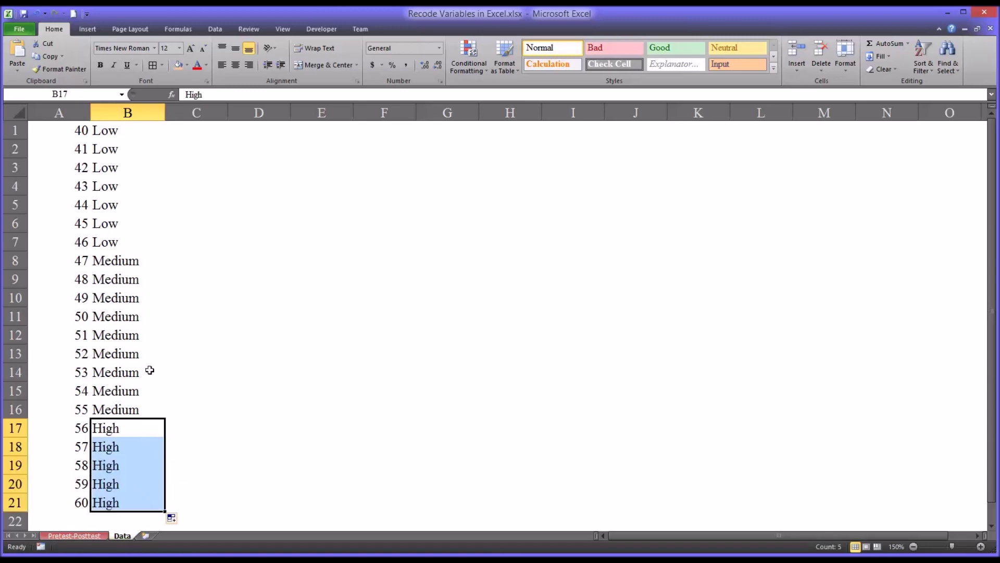
left_click(135, 203)
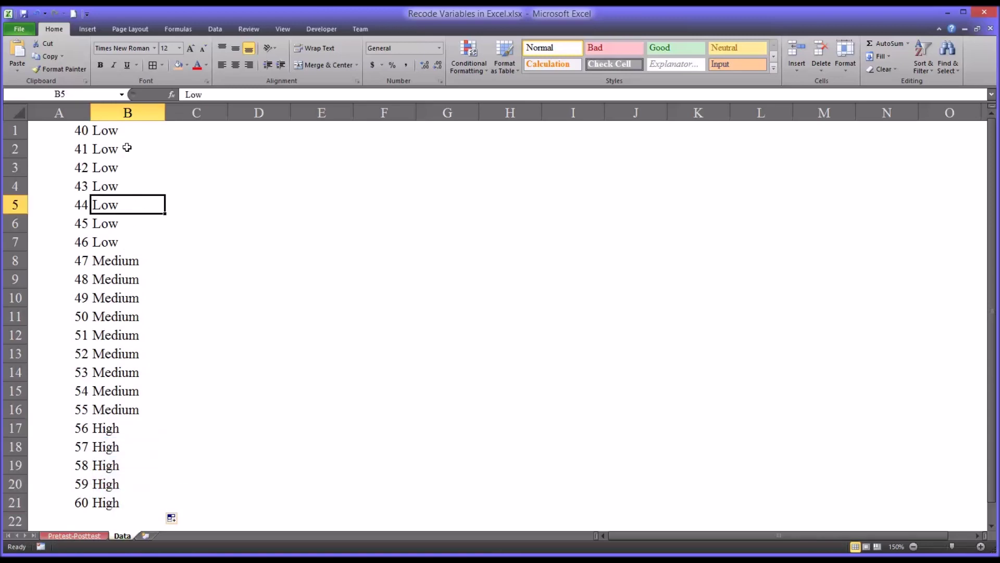
left_click(55, 134)
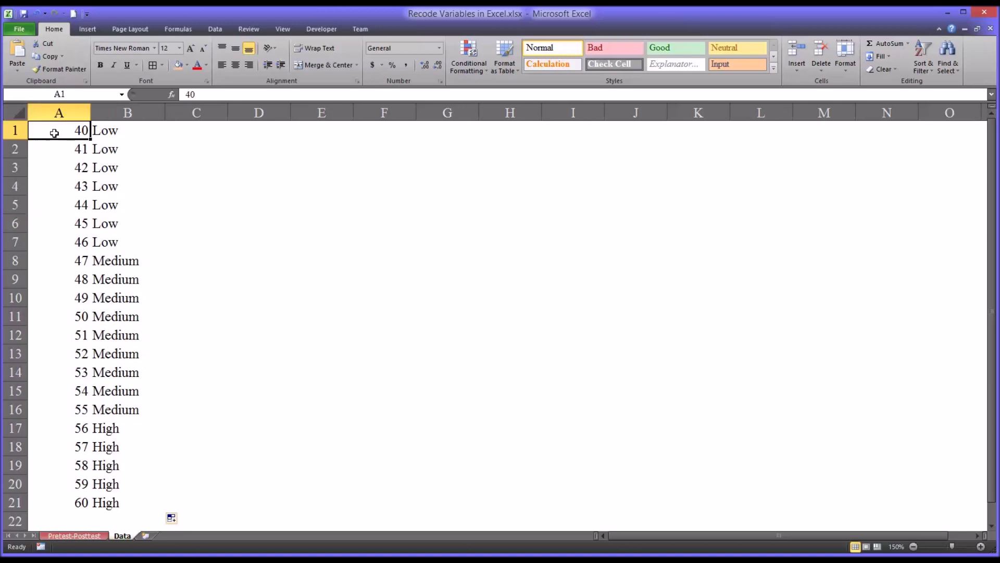
left_click(107, 131)
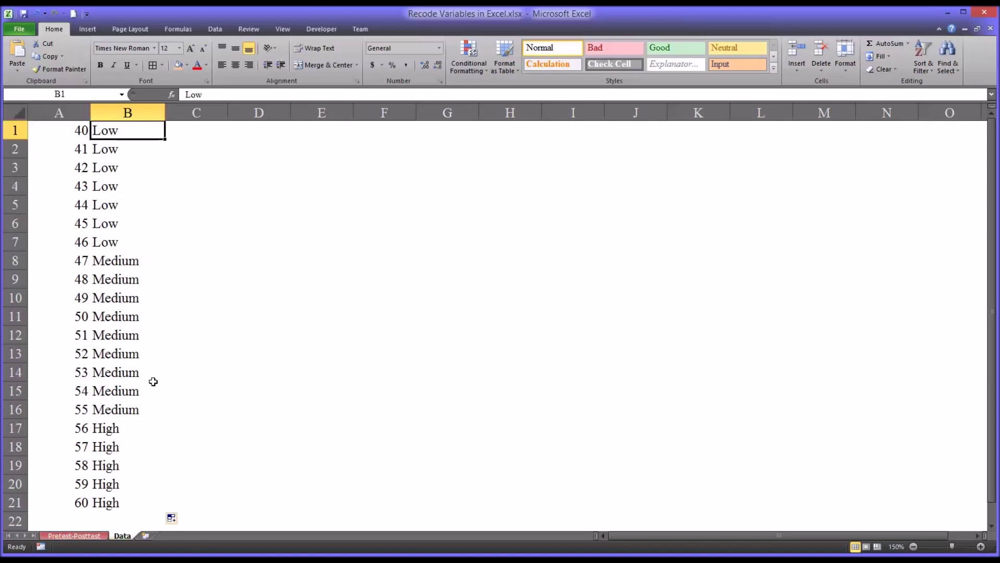
Check on Pretest-Posttest that Pretest_Recode reads Low for 43, Medium for 49 and High for 59.
left_click(90, 535)
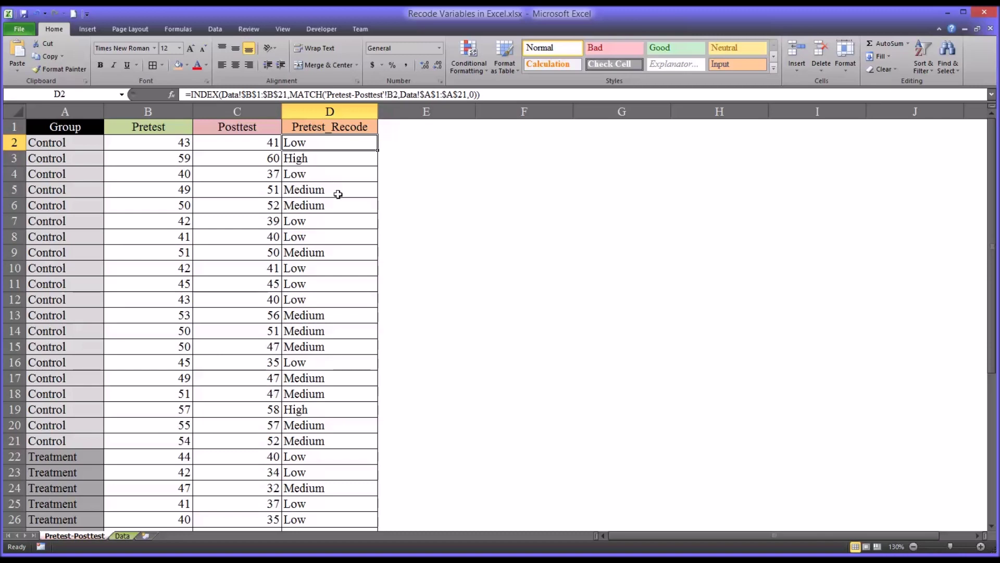
left_click(155, 193)
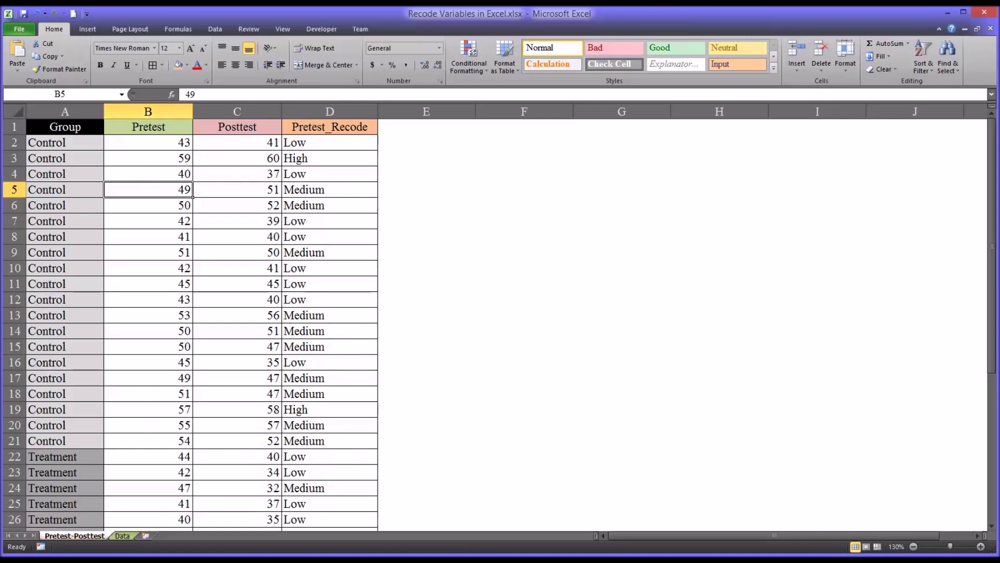
left_click(163, 145)
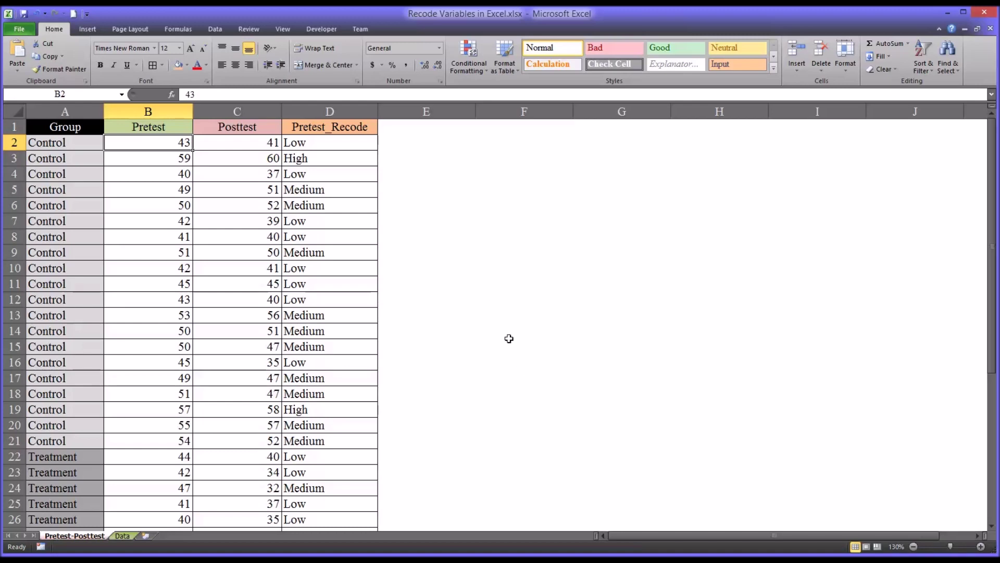
left_click(320, 143)
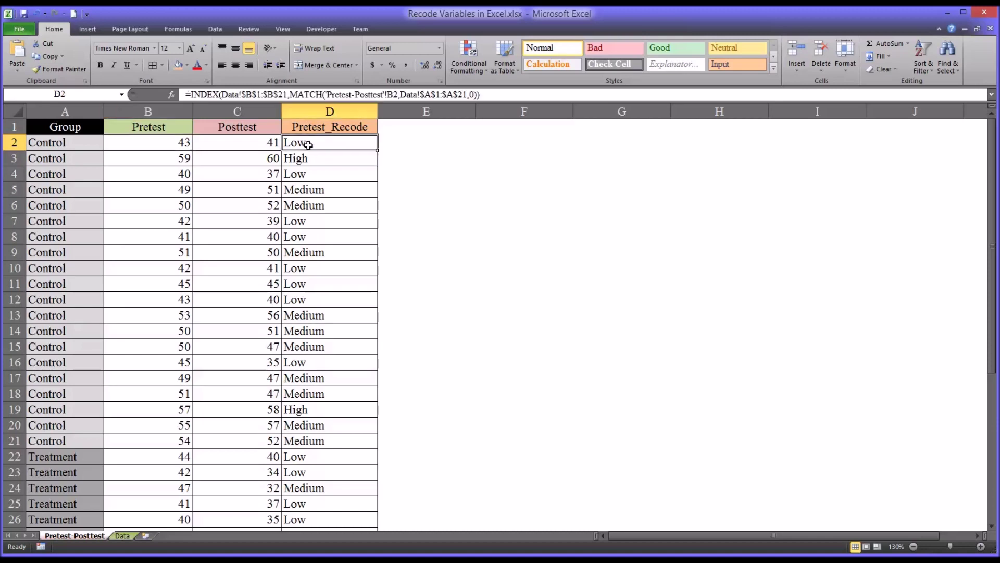
left_click(124, 534)
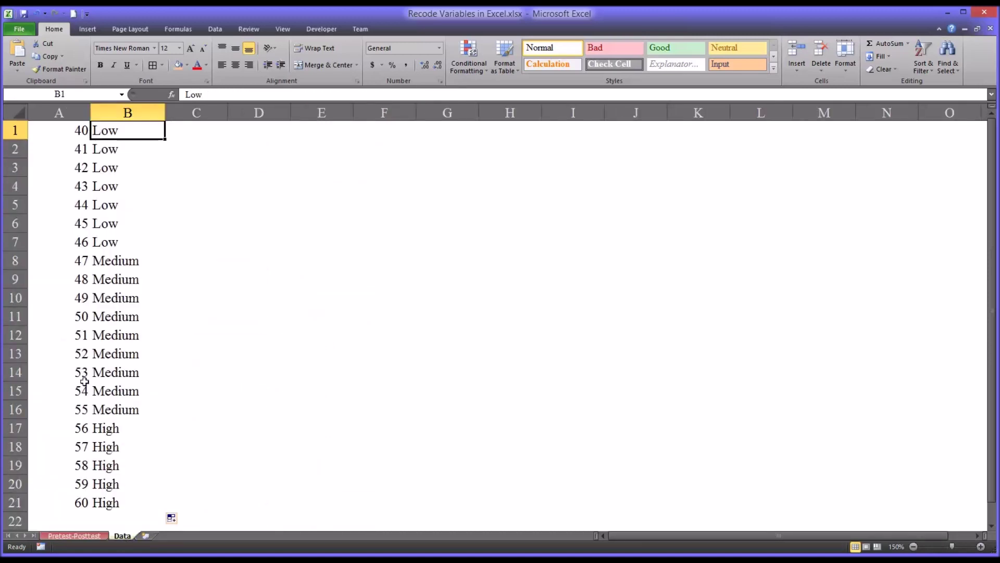
left_click(73, 535)
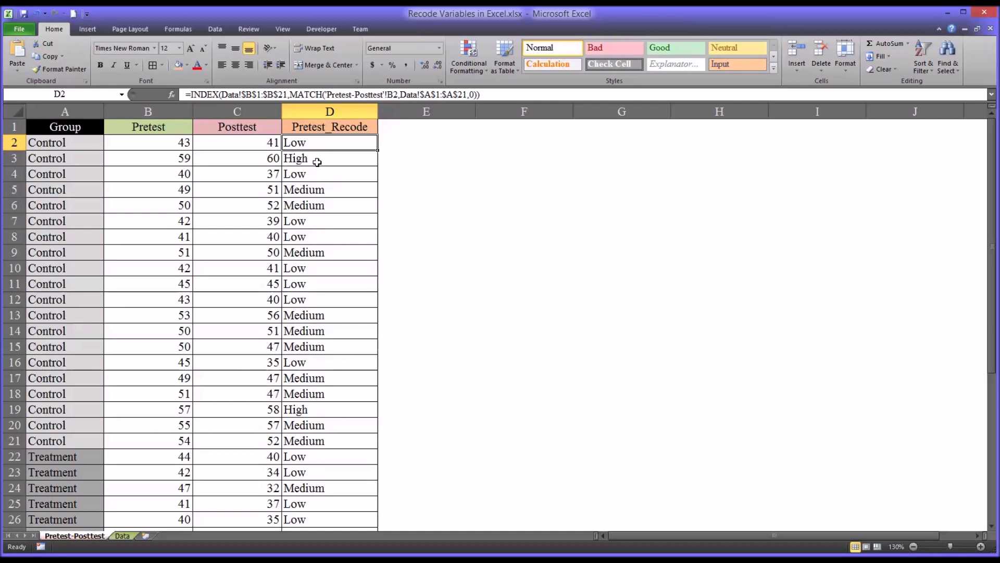
left_click(123, 535)
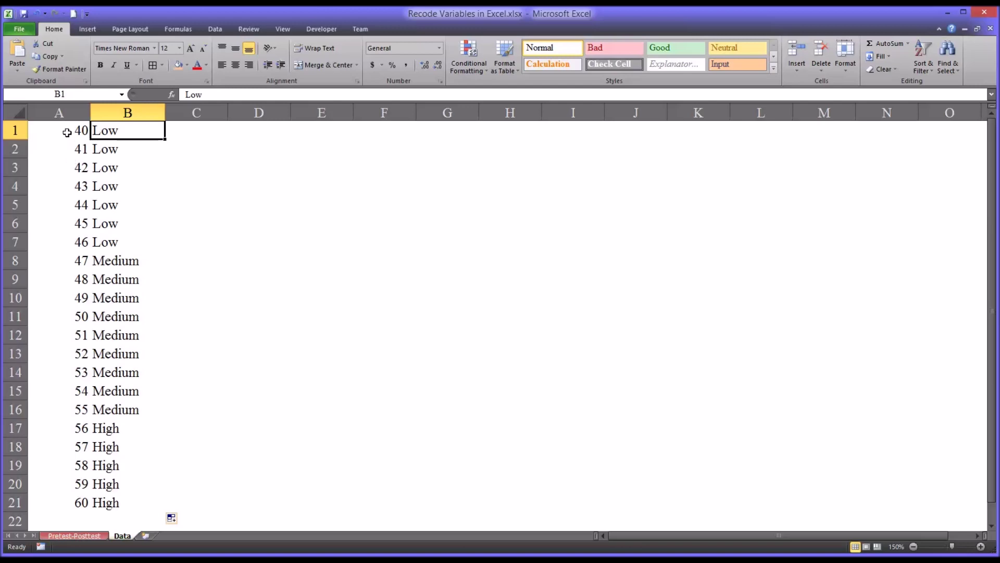
left_click_drag(70, 131, 138, 504)
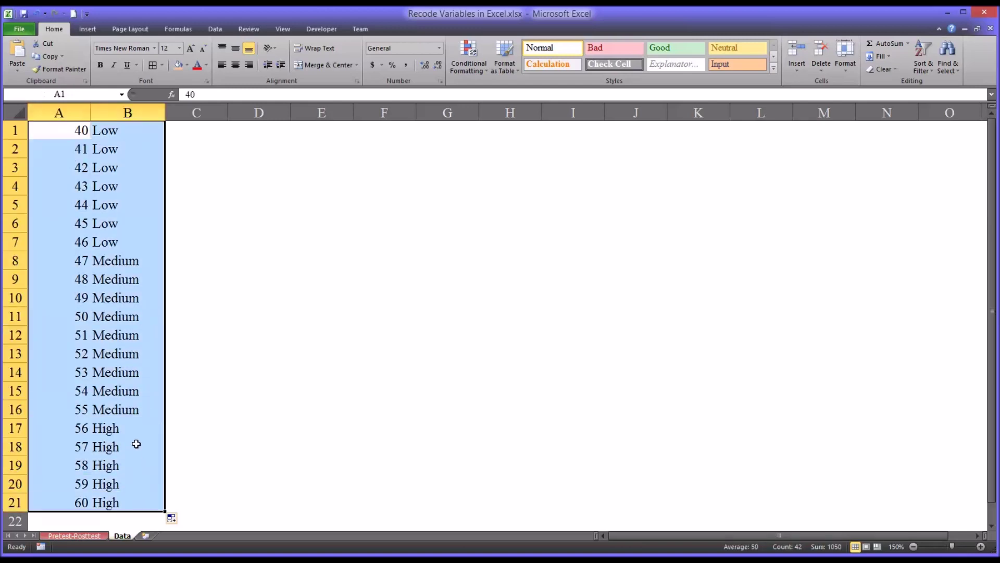
left_click(136, 298)
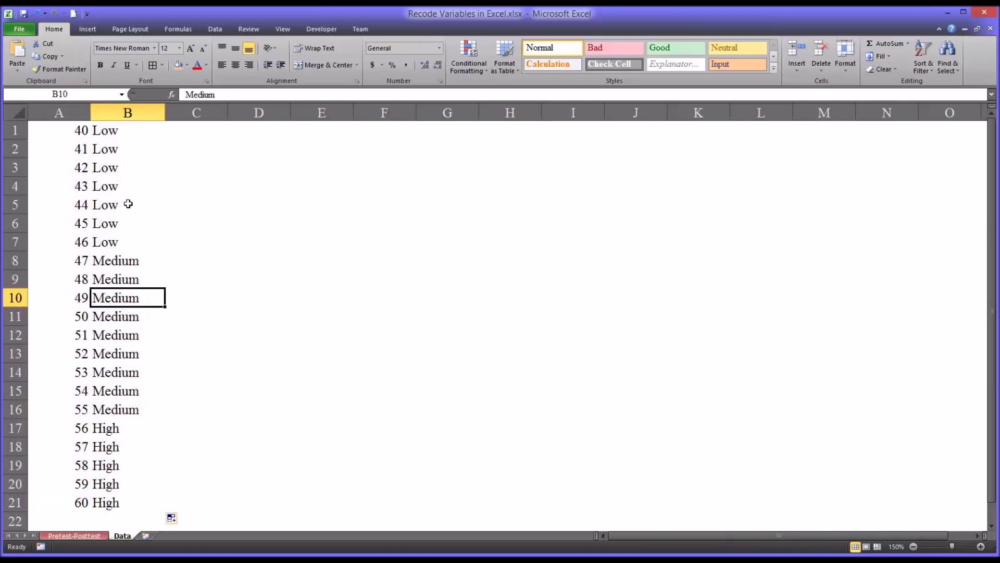
left_click(122, 142)
left_click(124, 133)
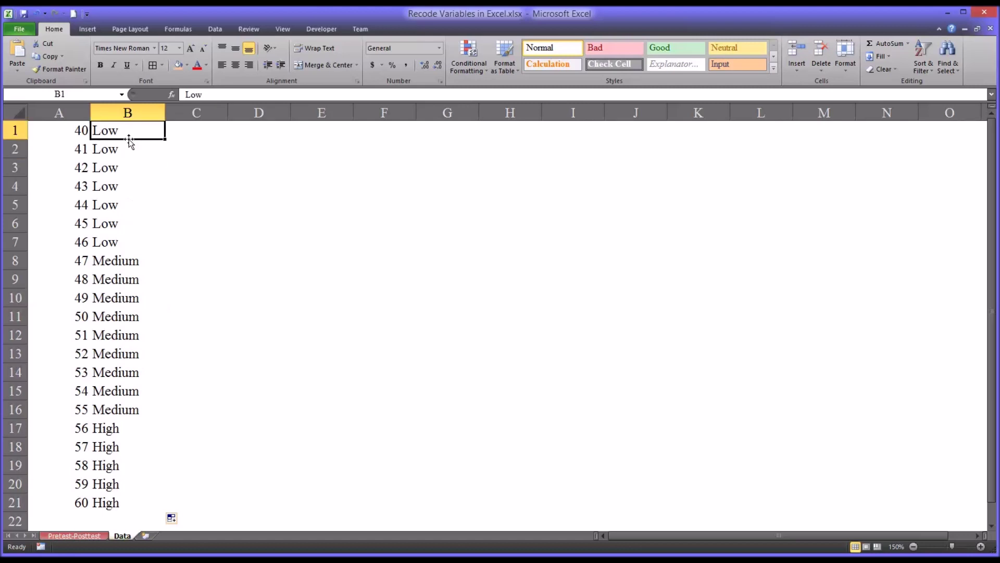
left_click(123, 202)
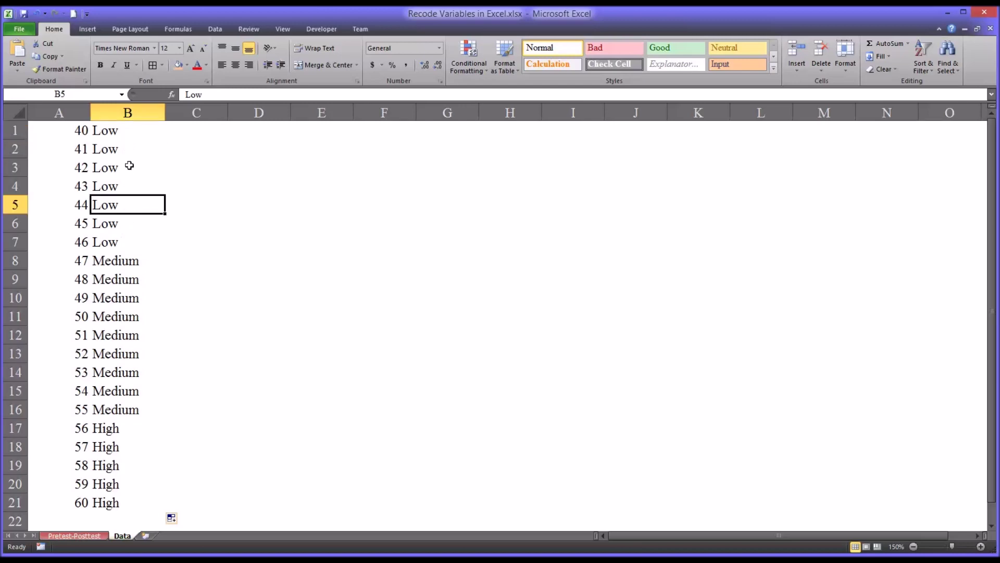
left_click(128, 137)
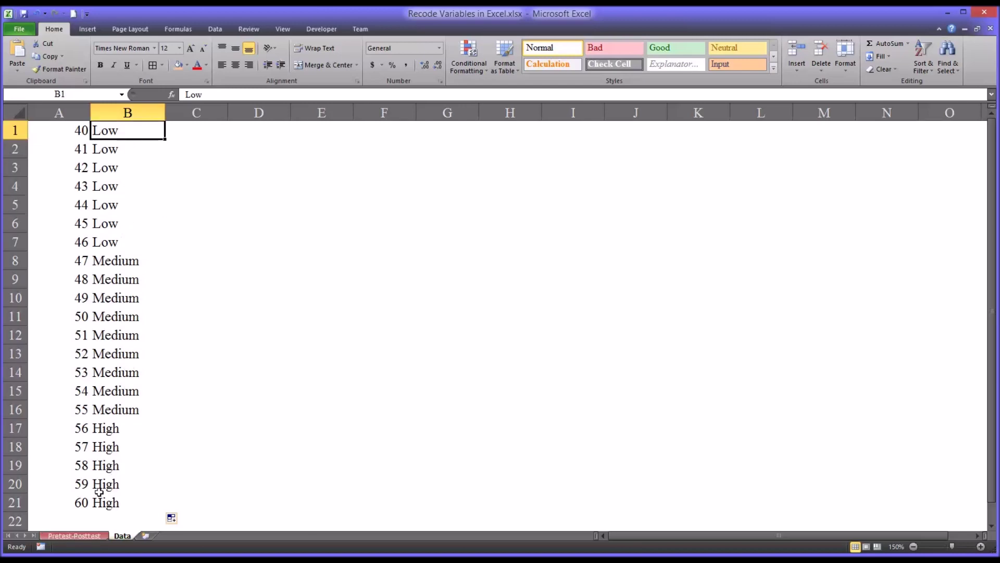
left_click(83, 536)
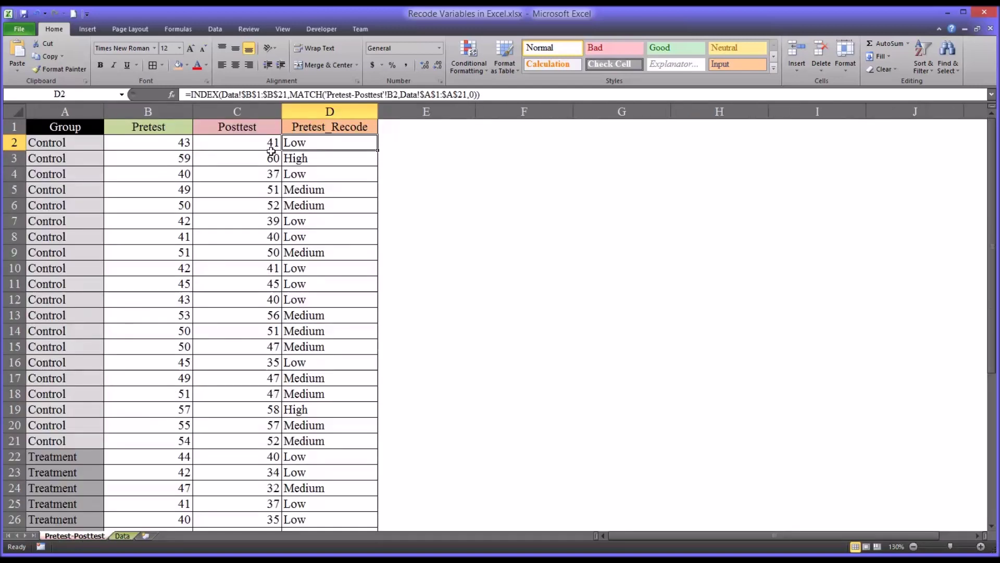
mouse_move(310, 148)
left_mouse_down()
mouse_move(314, 286)
mouse_move(317, 147)
left_mouse_up()
left_click(124, 535)
left_click(124, 359)
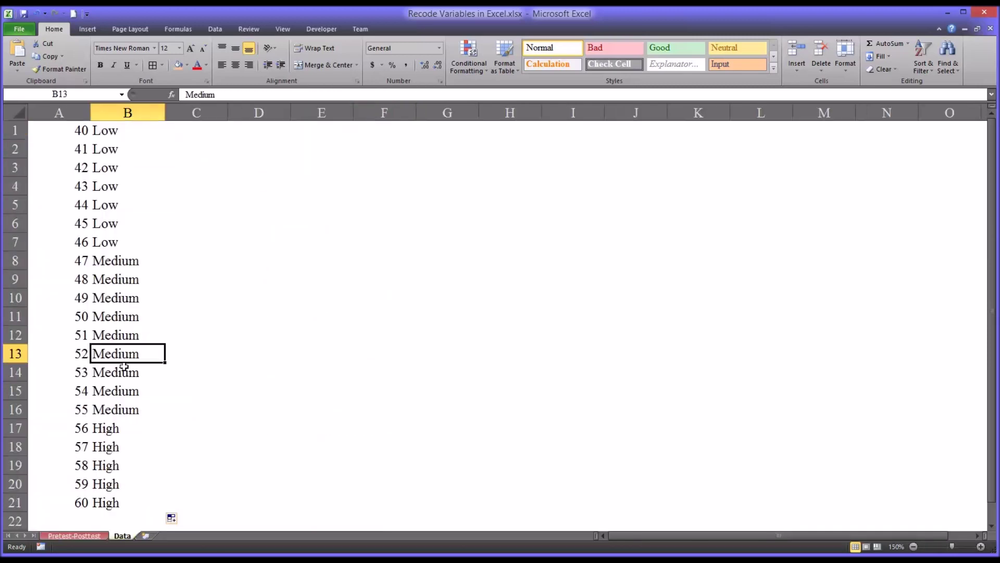
left_click(124, 387)
left_click(87, 533)
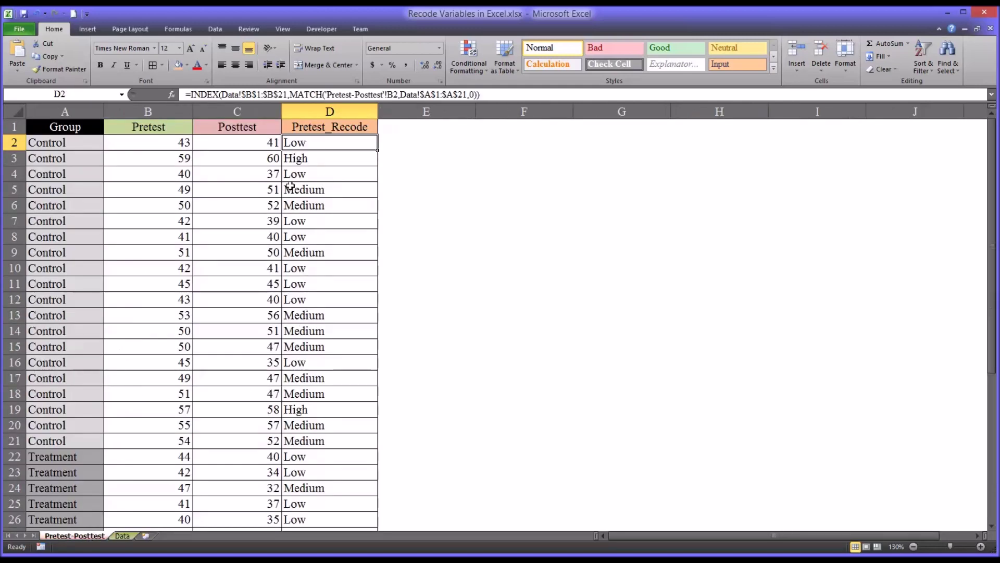
left_click(122, 535)
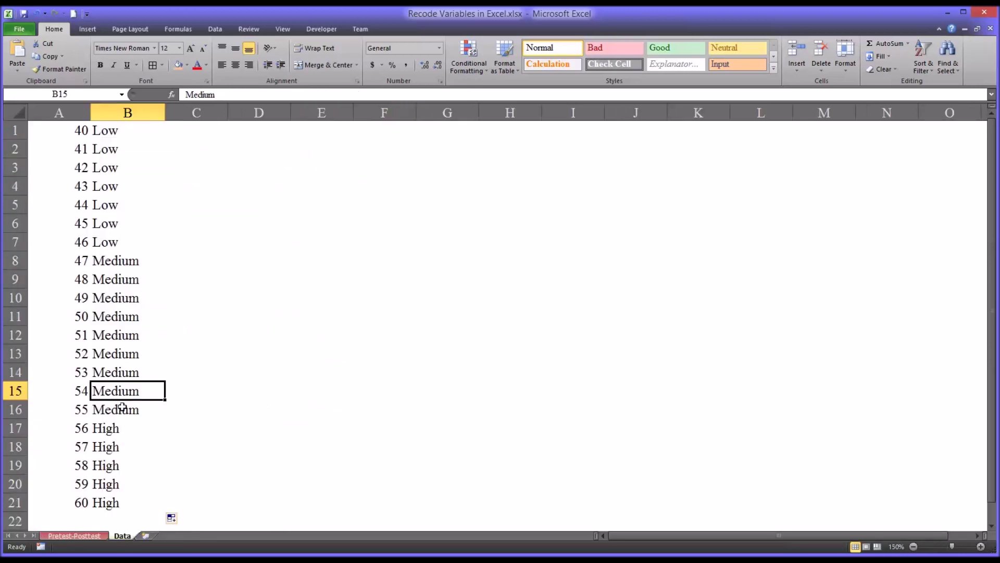
left_click(94, 534)
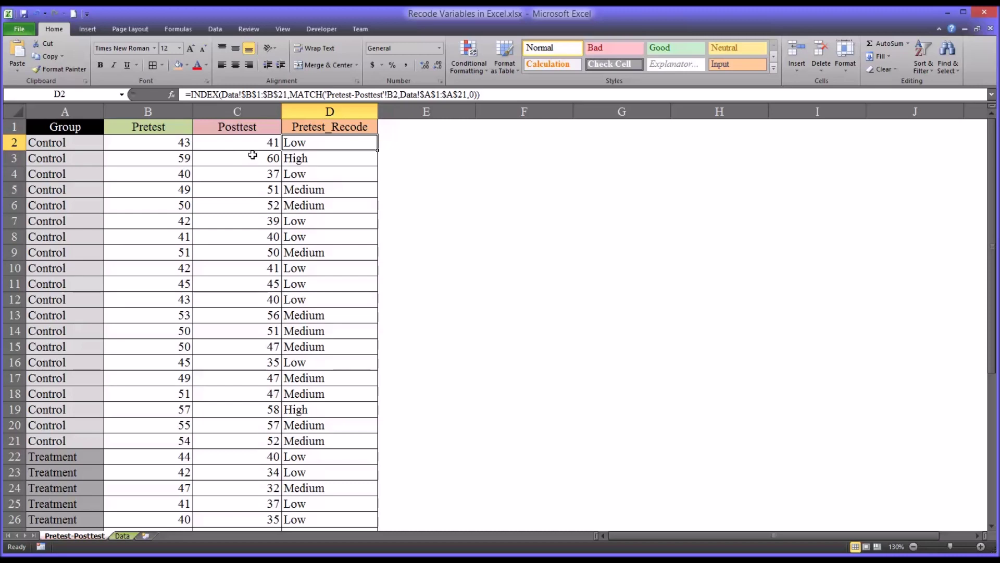
left_click(407, 144)
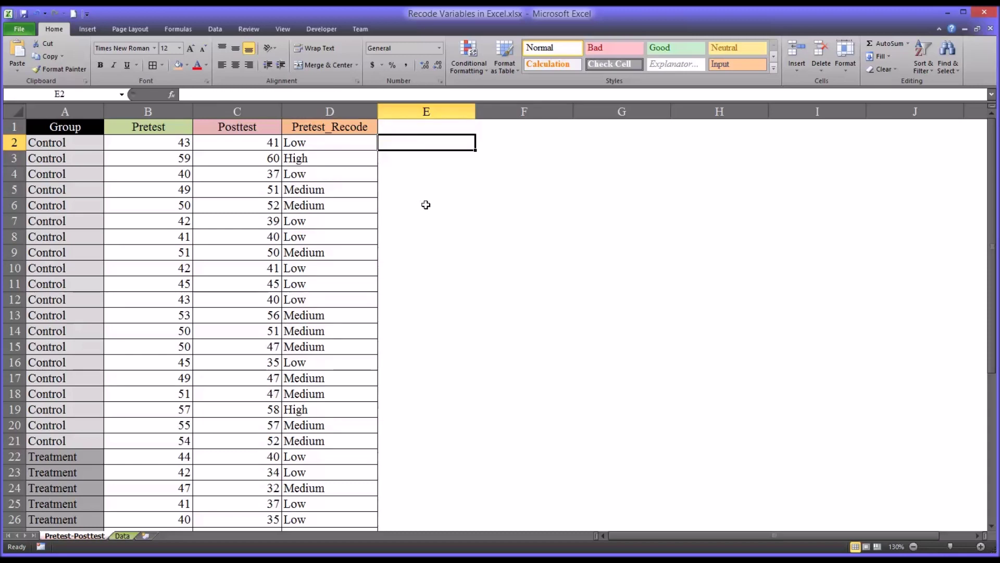